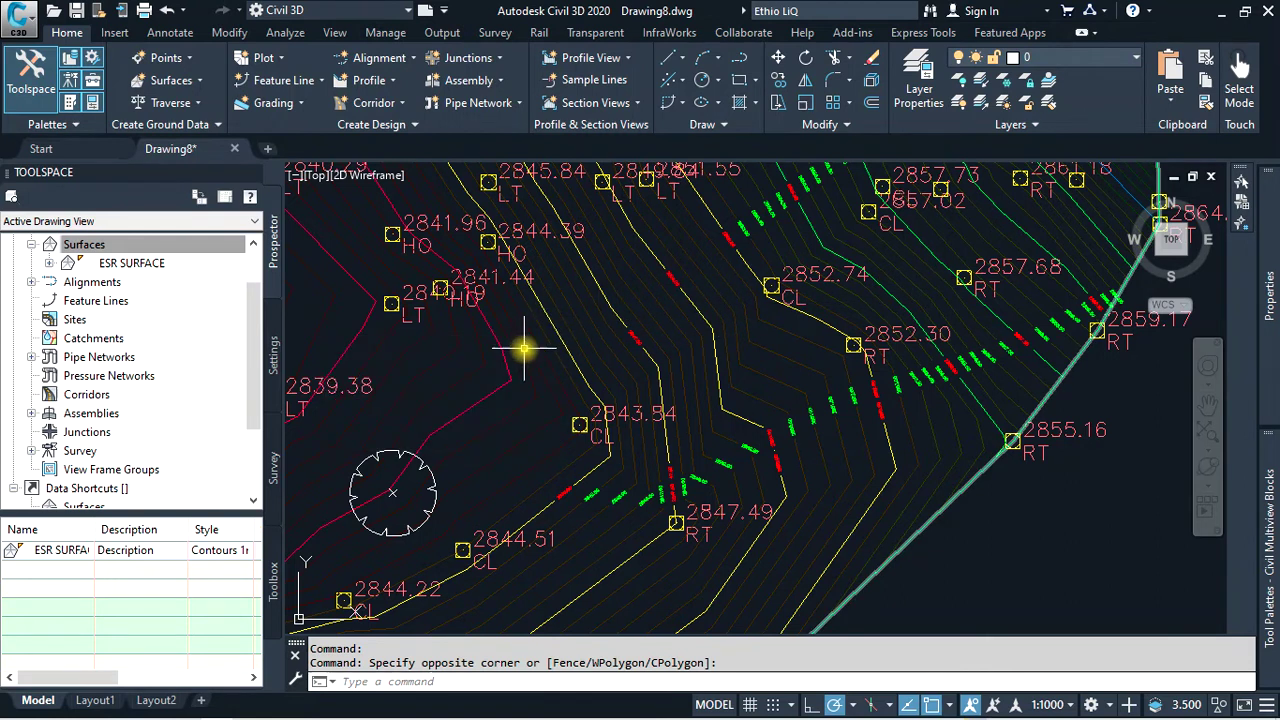
# In Toolspace Settings, expand Surface > Surface Styles and right-click the Contours 1m and 5m (Background) style.
pyautogui.click(274, 356)
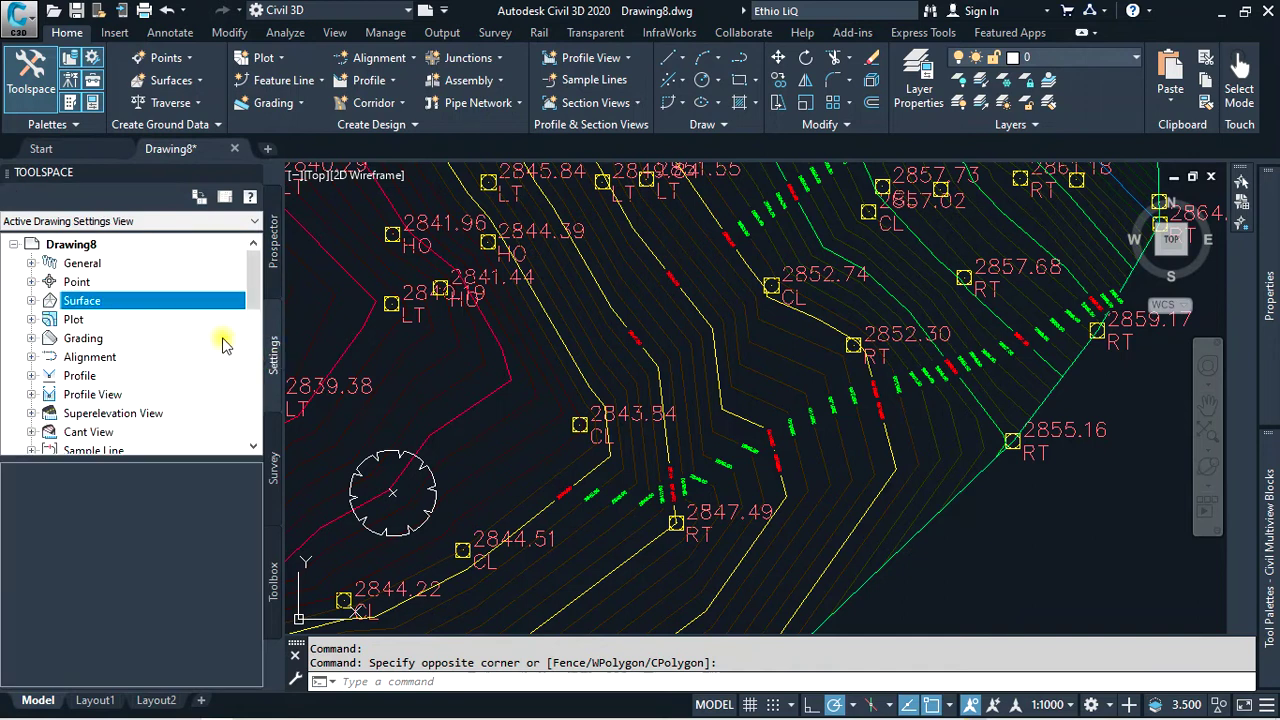
pyautogui.click(31, 301)
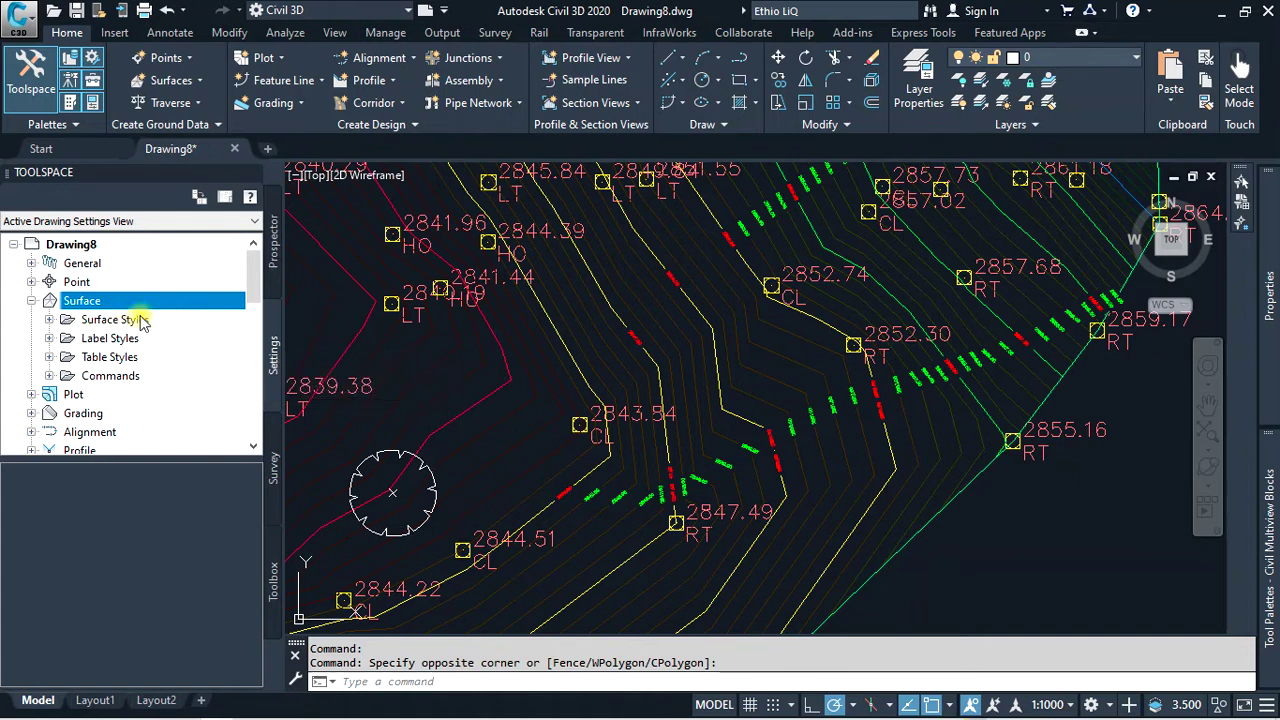
pyautogui.click(50, 319)
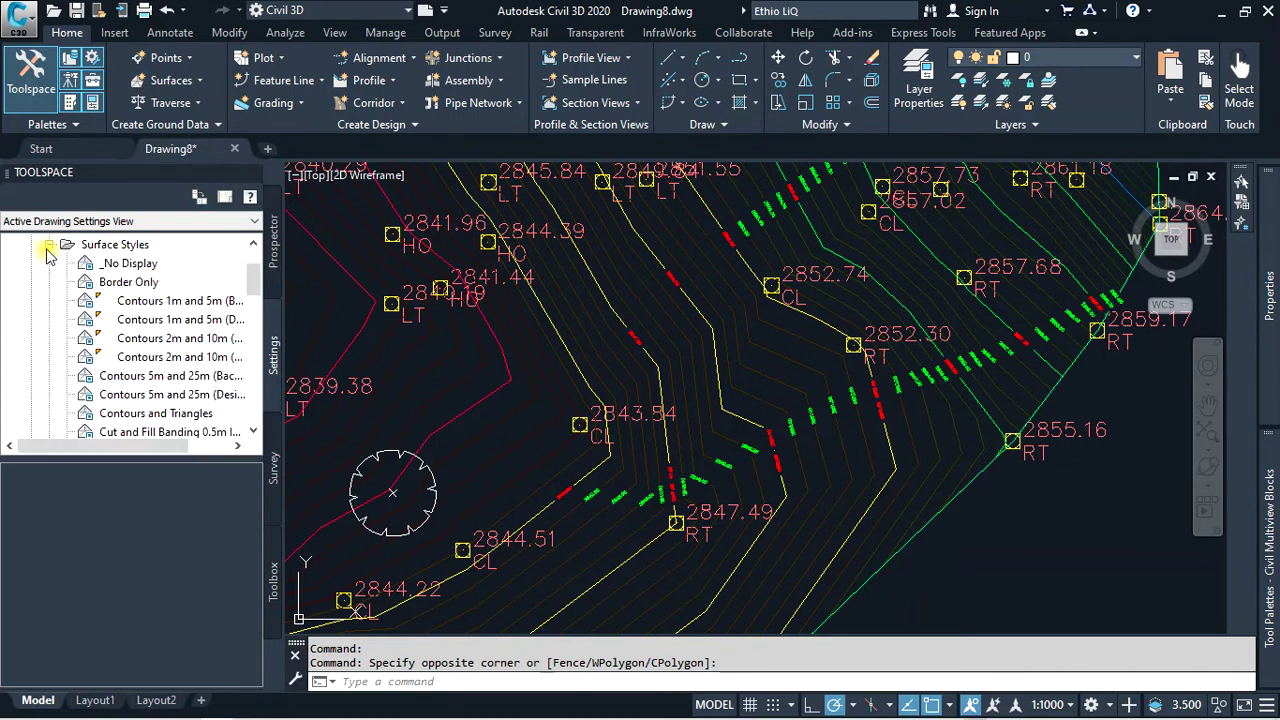
pyautogui.scroll(-3, 165, 315)
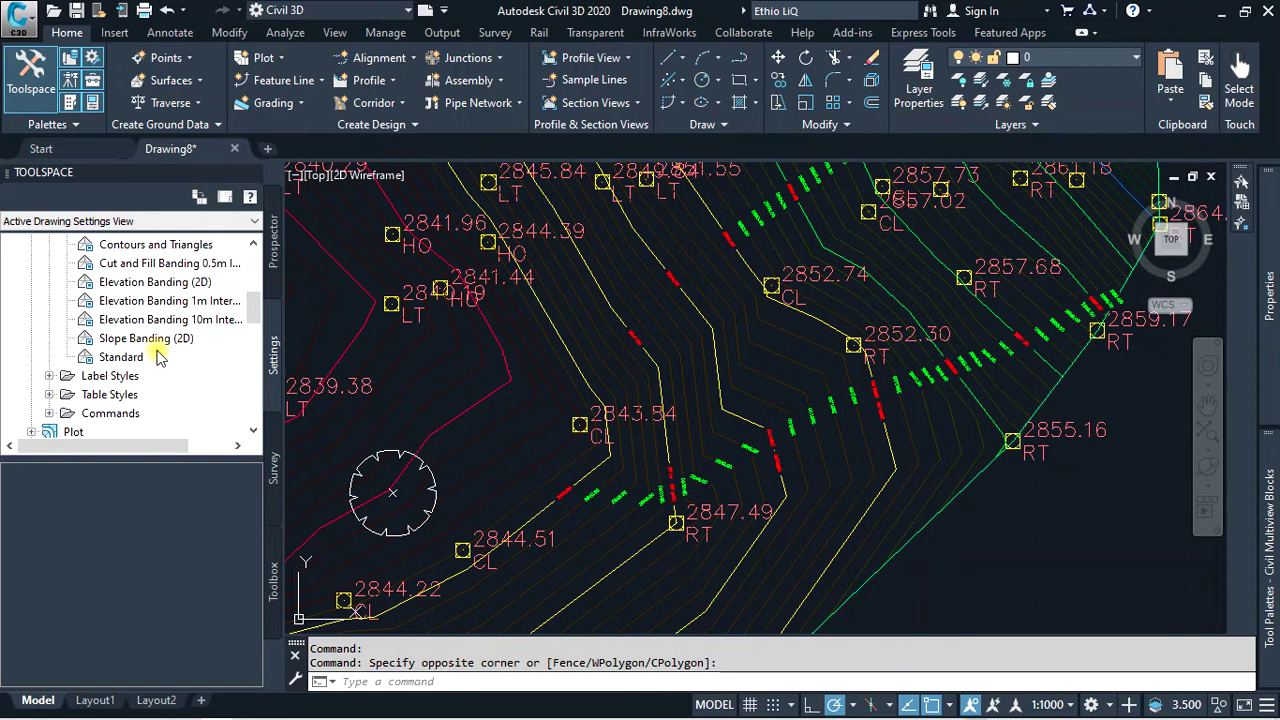
pyautogui.scroll(5, 157, 358)
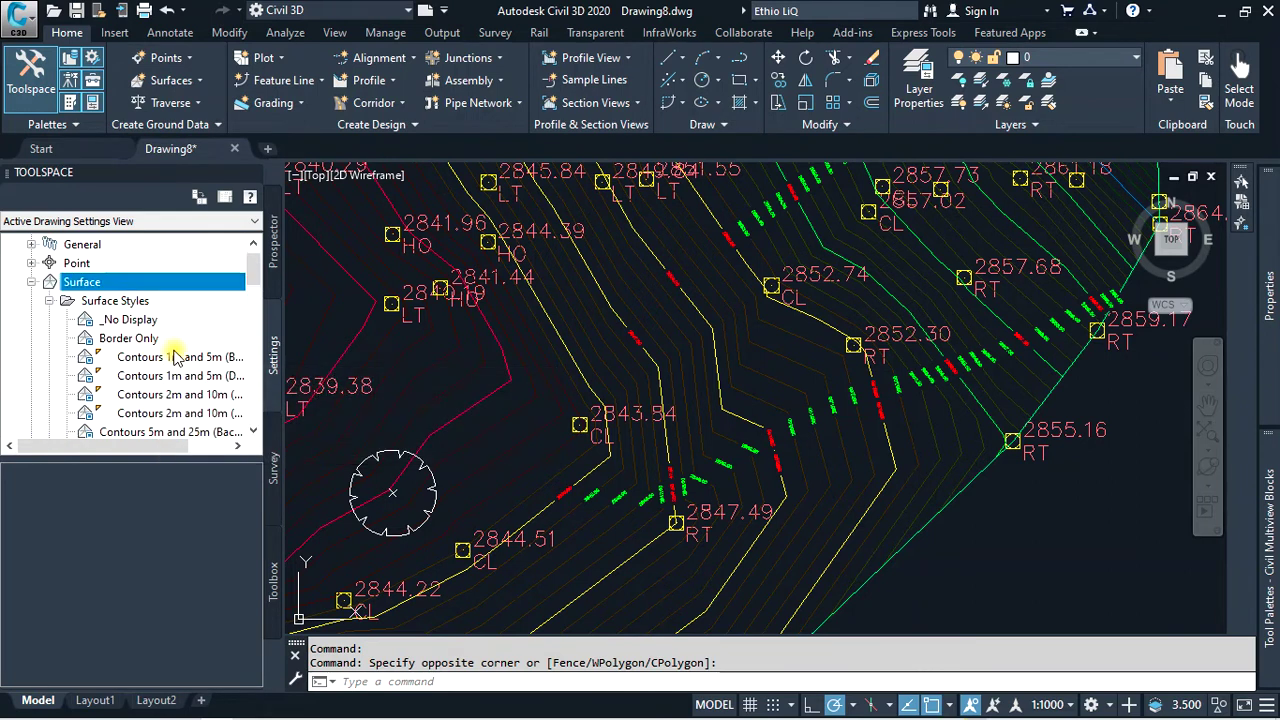
pyautogui.rightClick(178, 357)
pyautogui.click(228, 369)
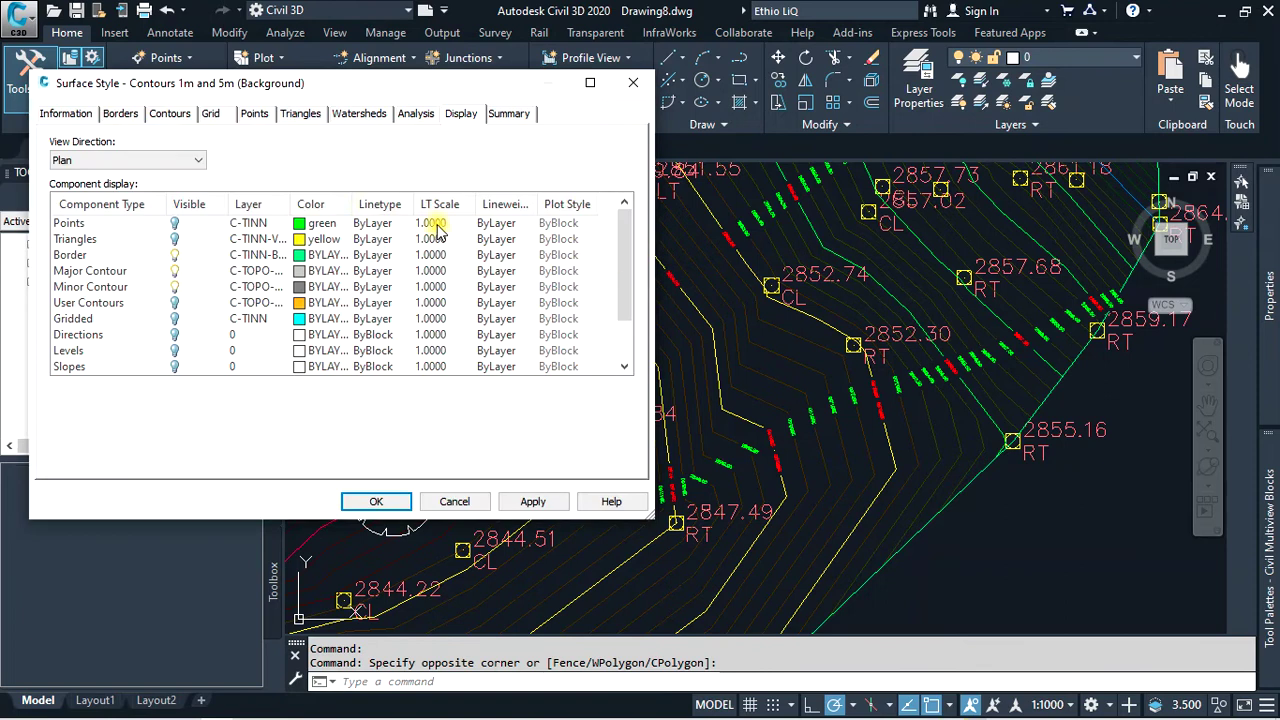
pyautogui.click(64, 115)
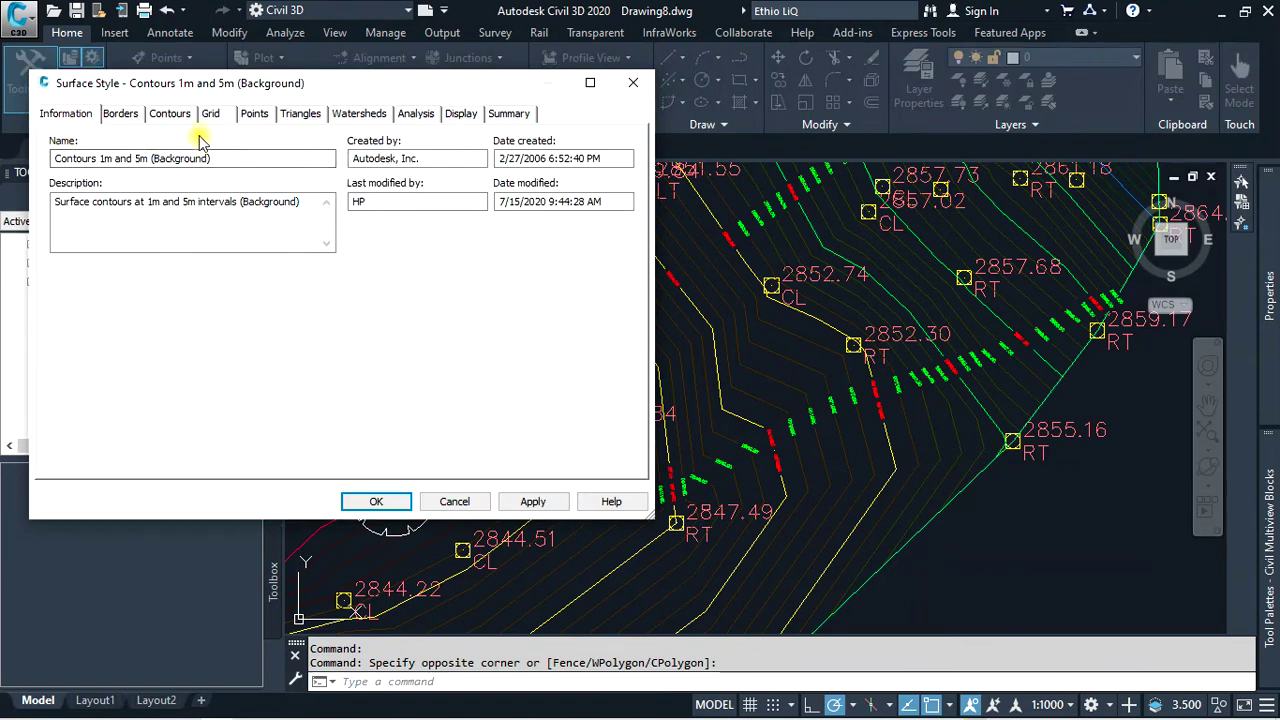
pyautogui.click(120, 115)
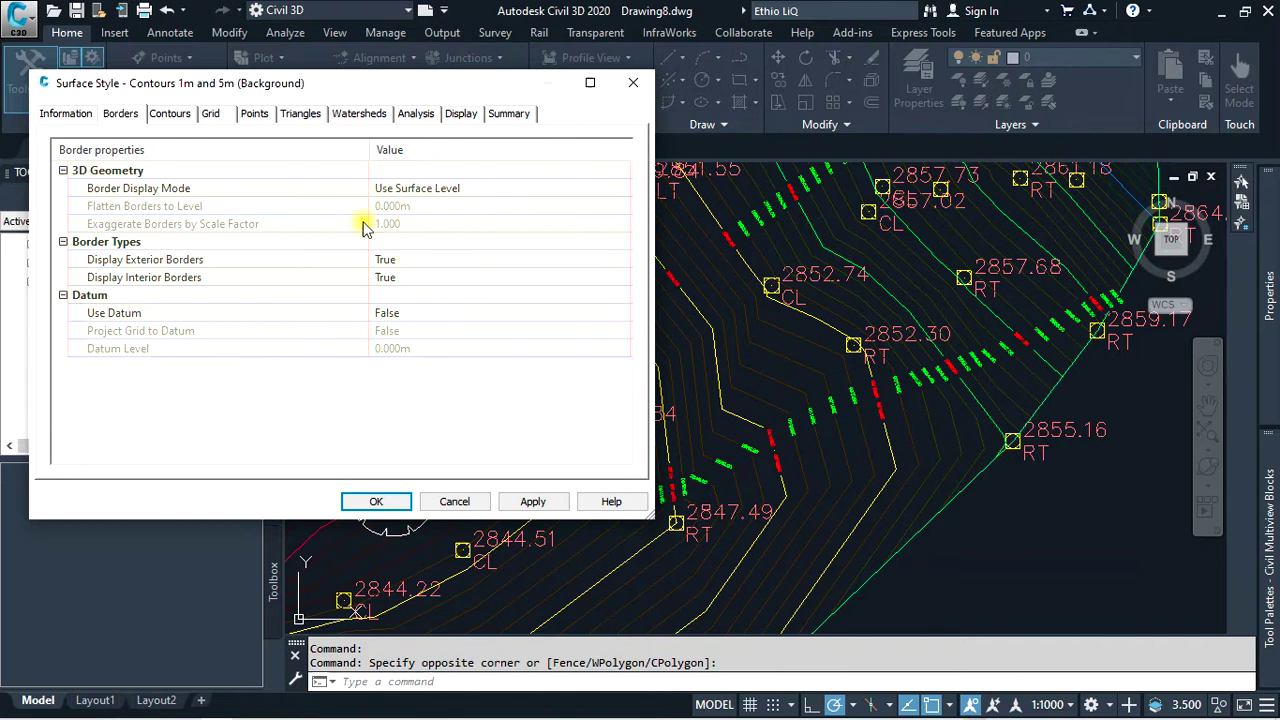
pyautogui.click(176, 115)
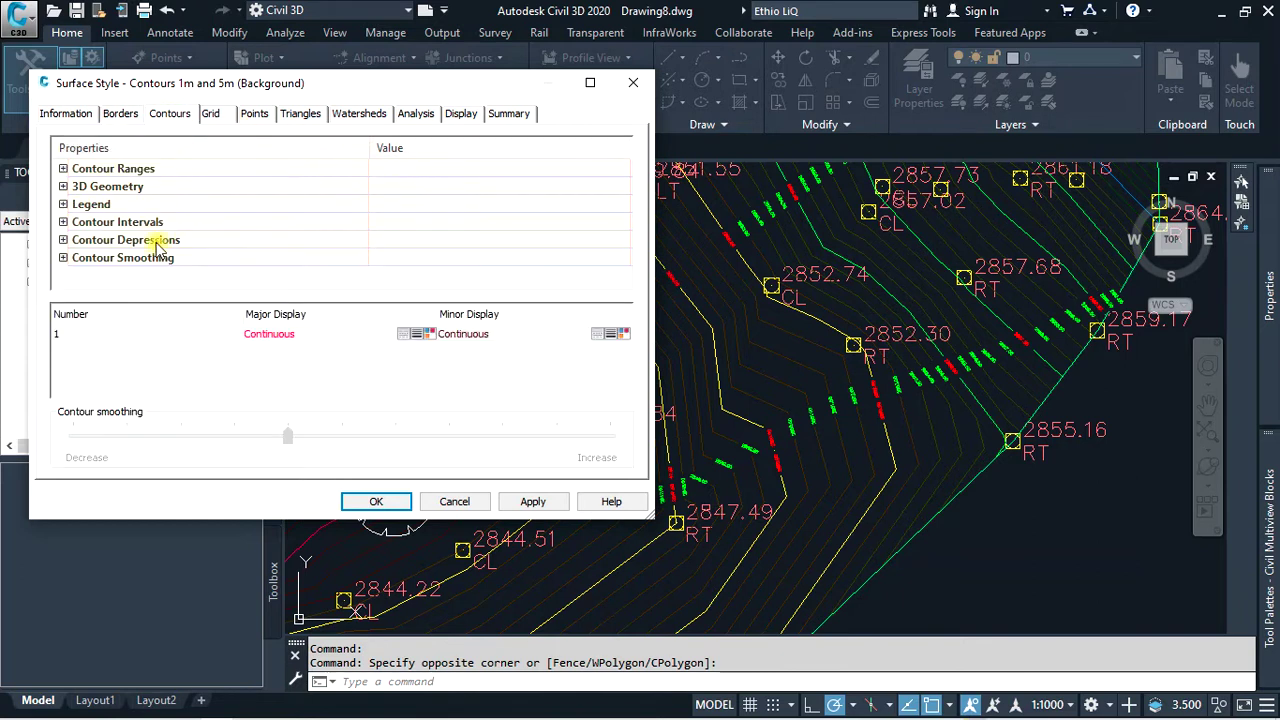
pyautogui.click(210, 115)
pyautogui.click(254, 115)
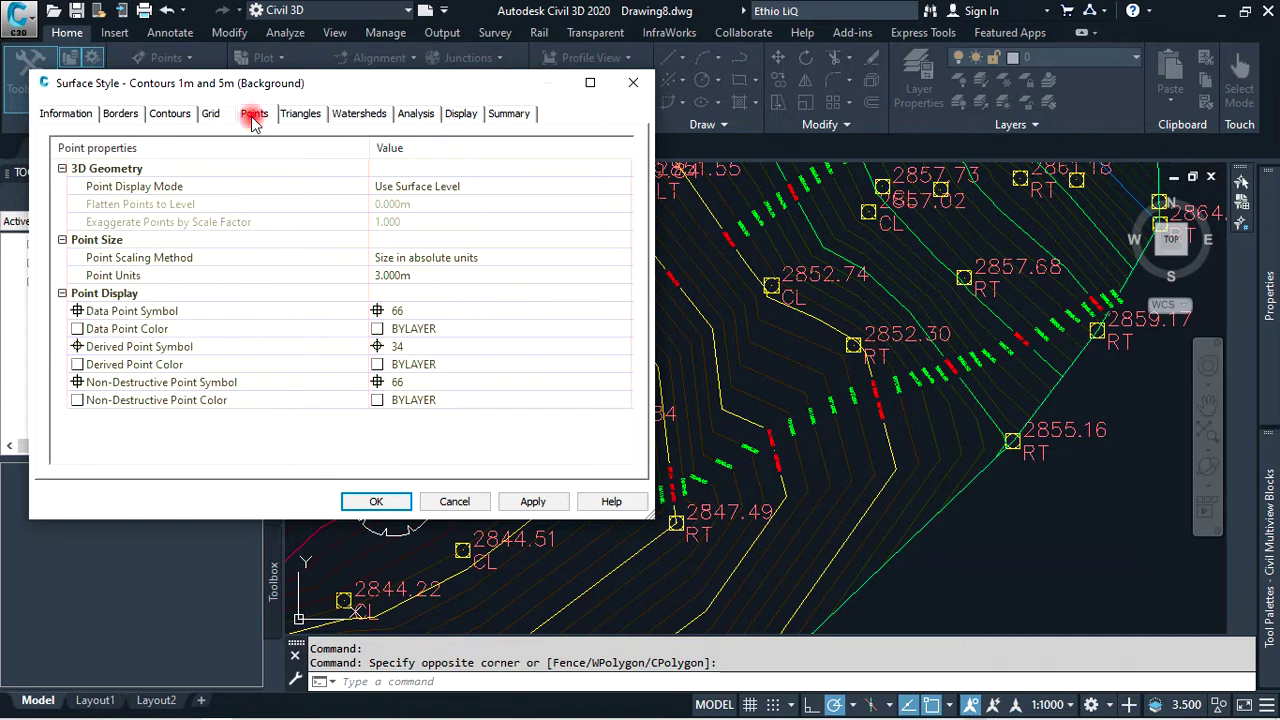
pyautogui.click(305, 118)
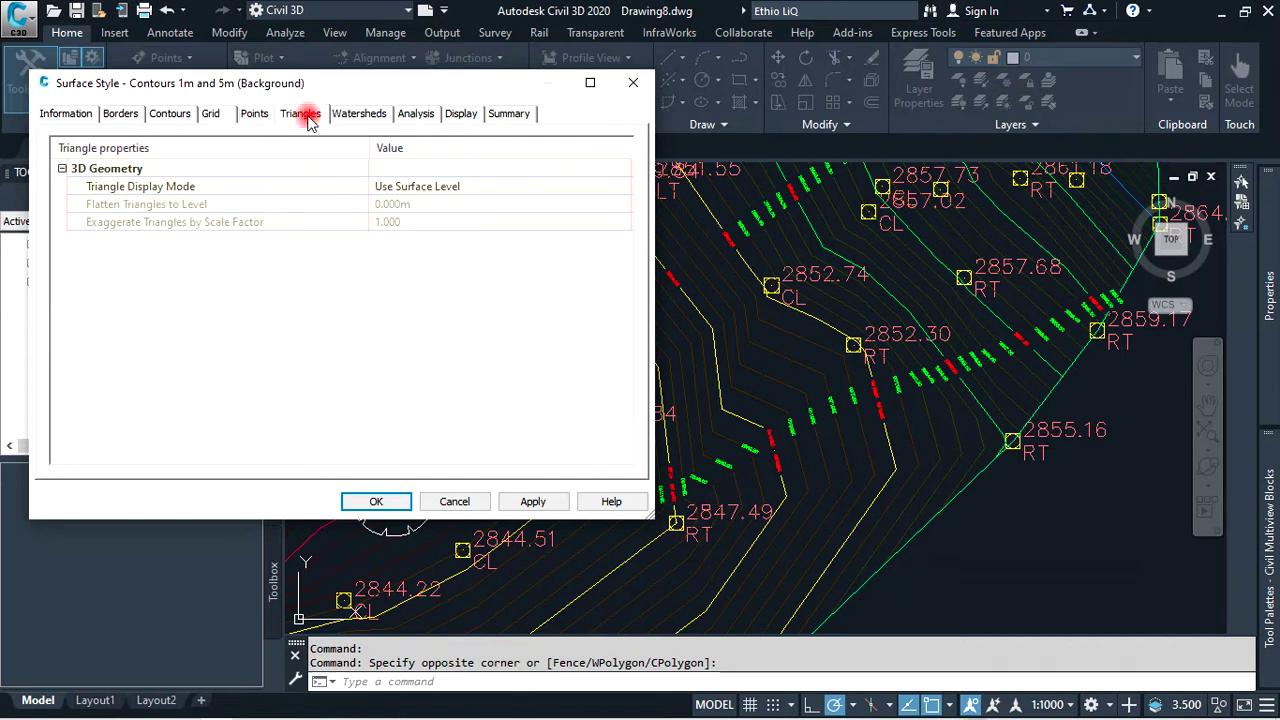
pyautogui.click(362, 118)
pyautogui.click(414, 116)
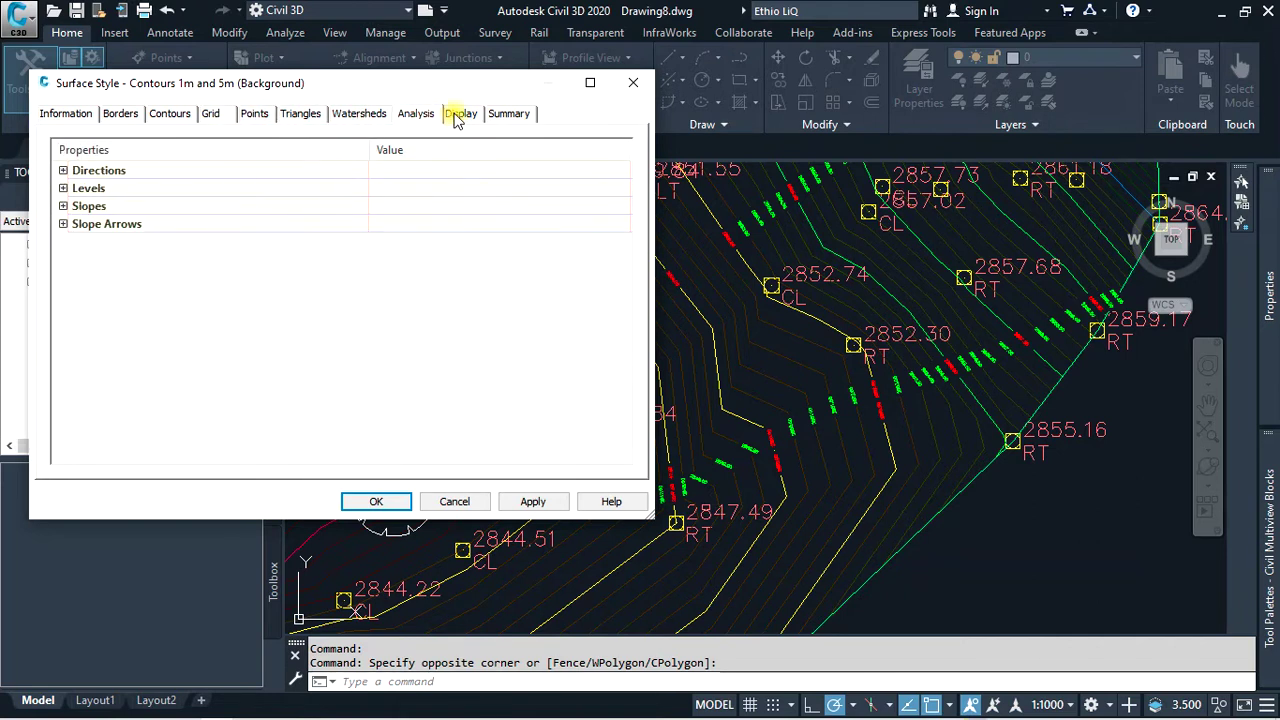
pyautogui.click(458, 115)
pyautogui.click(506, 115)
pyautogui.click(458, 115)
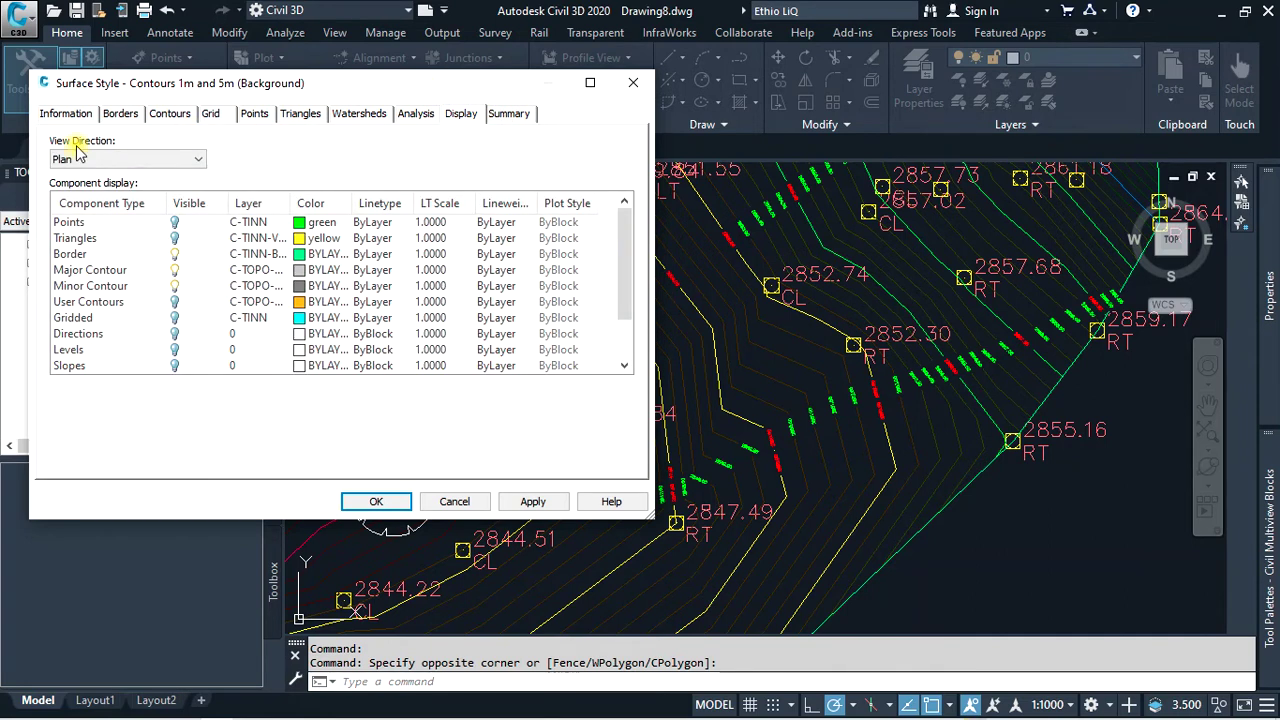
pyautogui.click(300, 114)
pyautogui.click(255, 114)
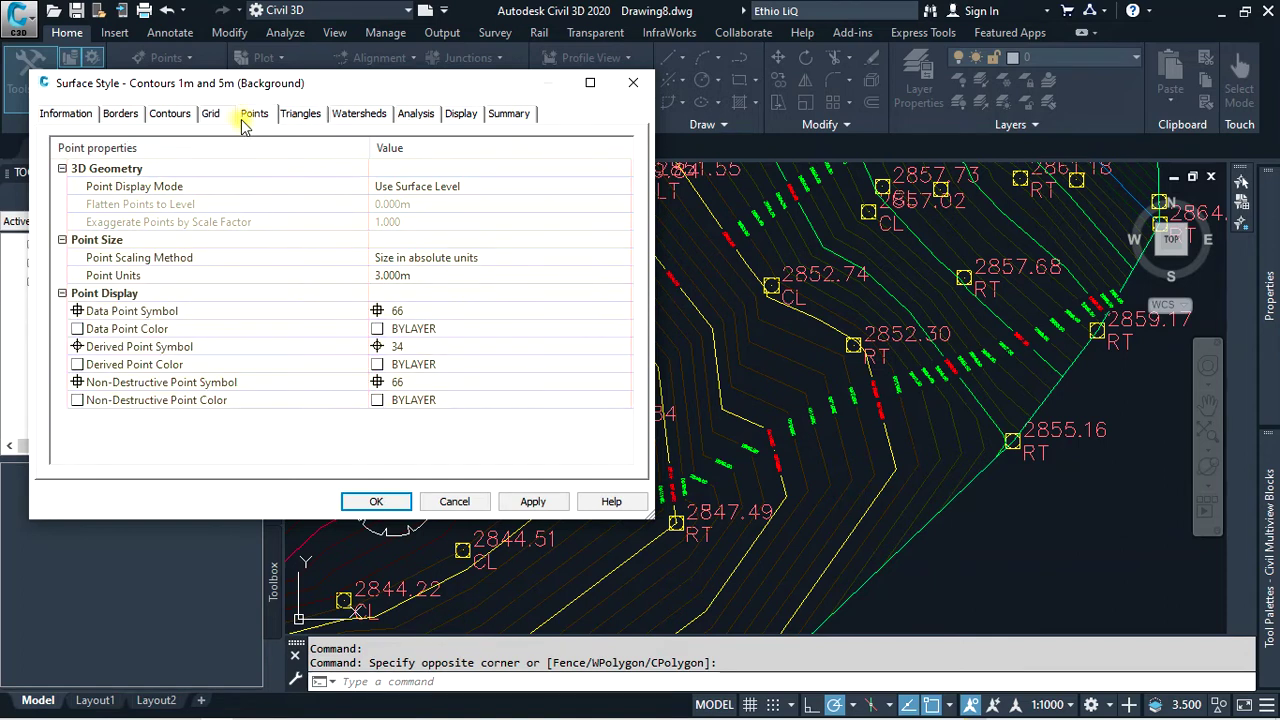
pyautogui.click(170, 114)
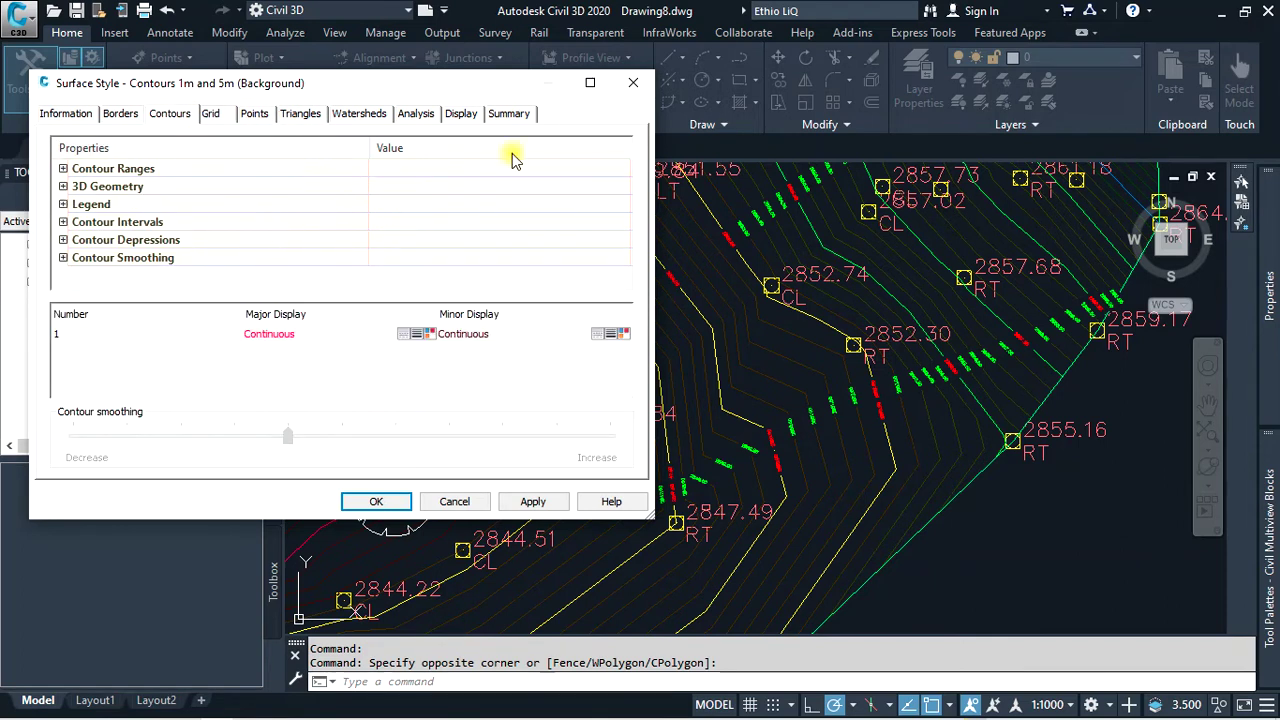
pyautogui.click(633, 82)
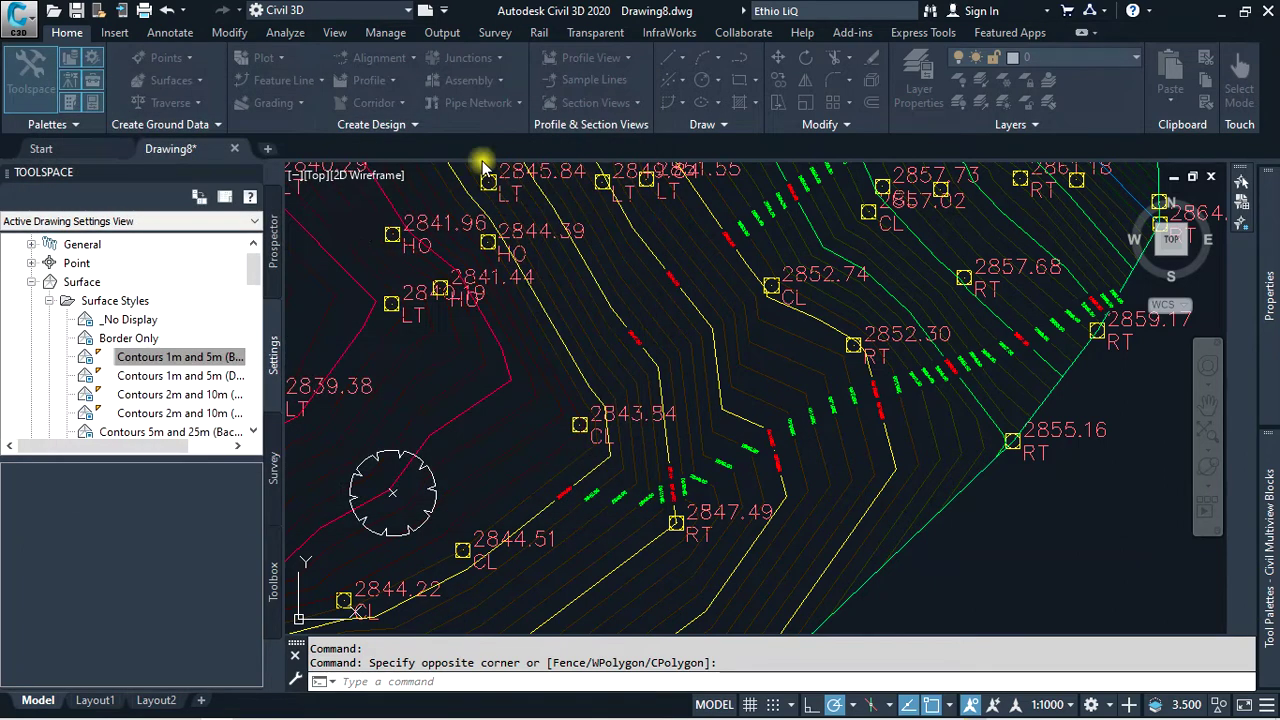
pyautogui.click(184, 362)
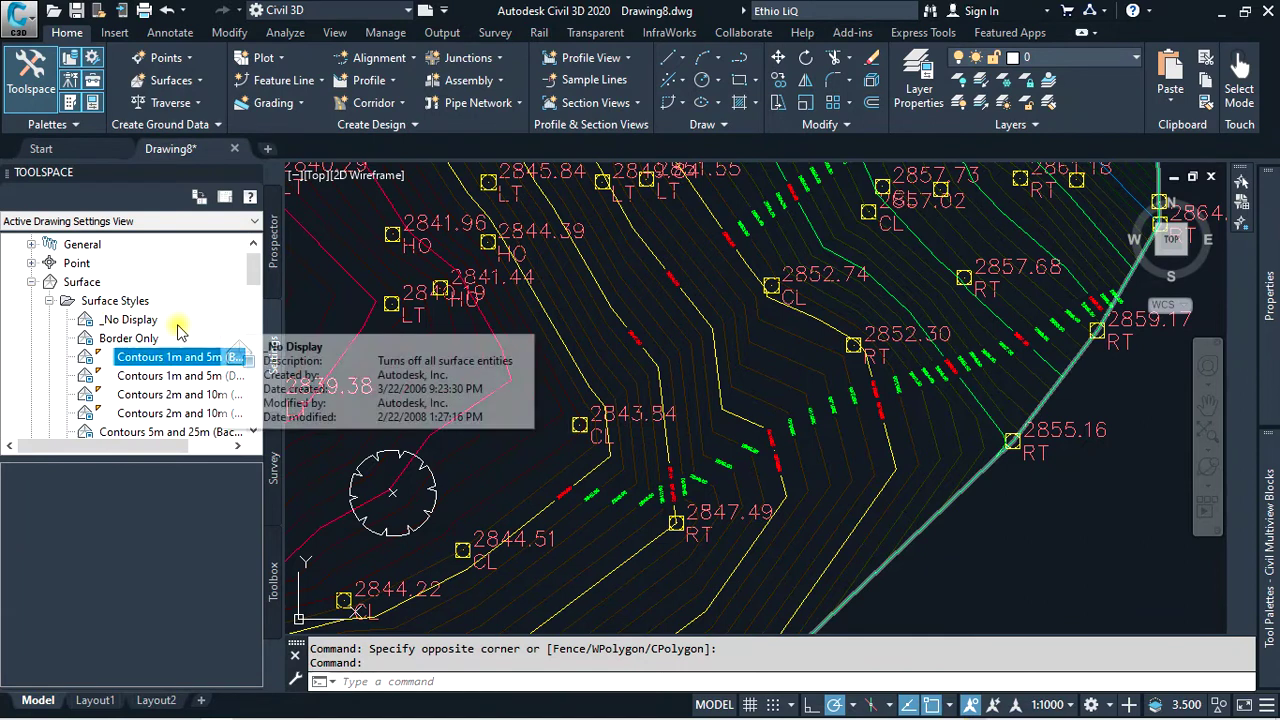
pyautogui.click(120, 302)
pyautogui.rightClick(120, 302)
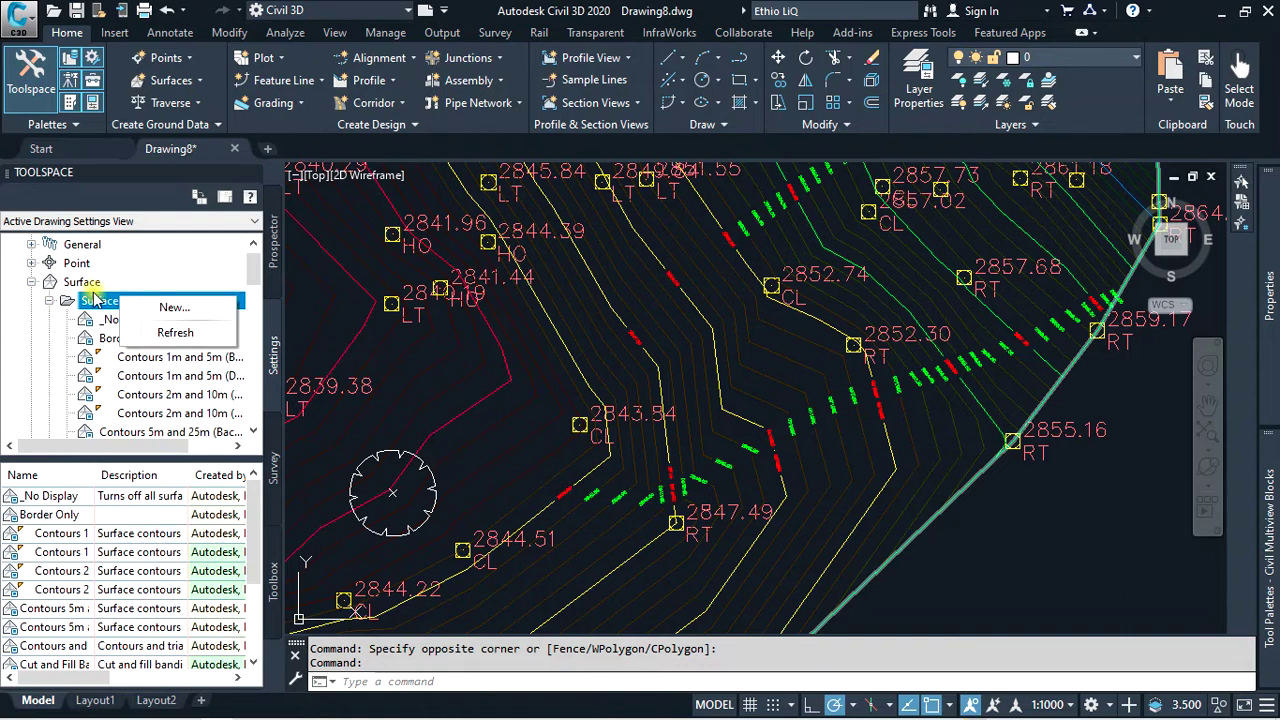
pyautogui.click(172, 307)
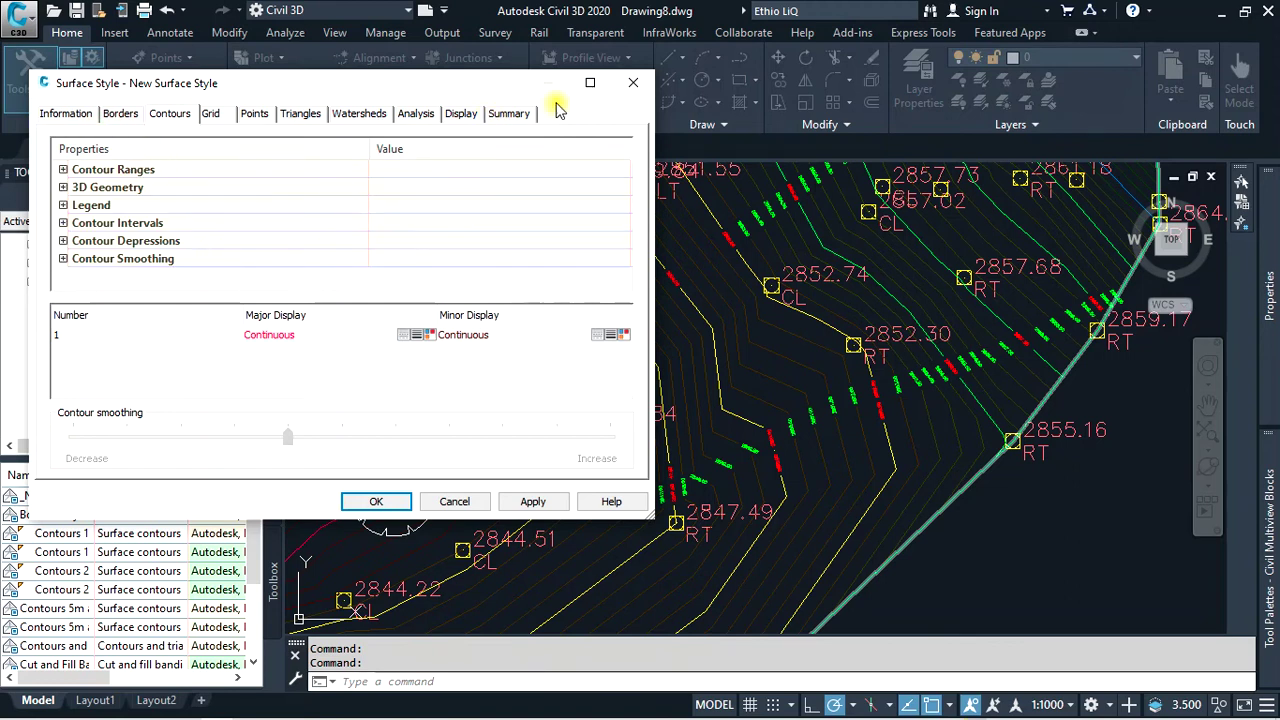
pyautogui.click(633, 82)
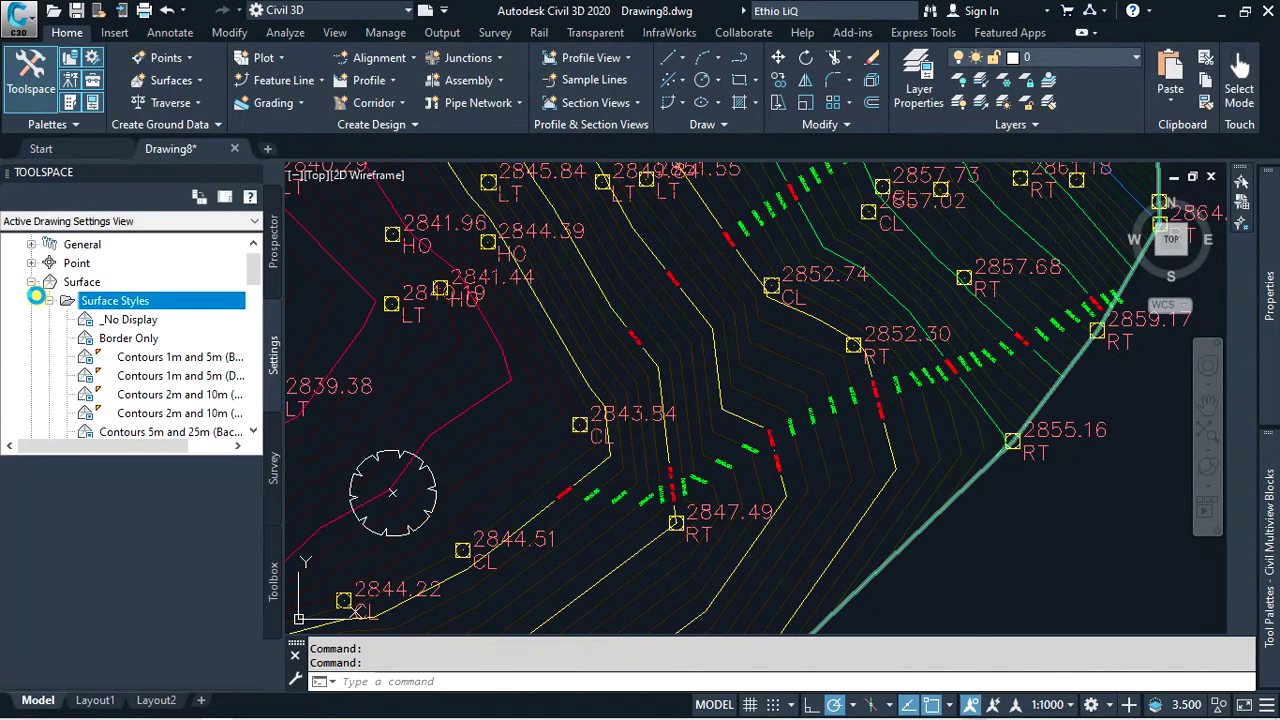
pyautogui.click(49, 301)
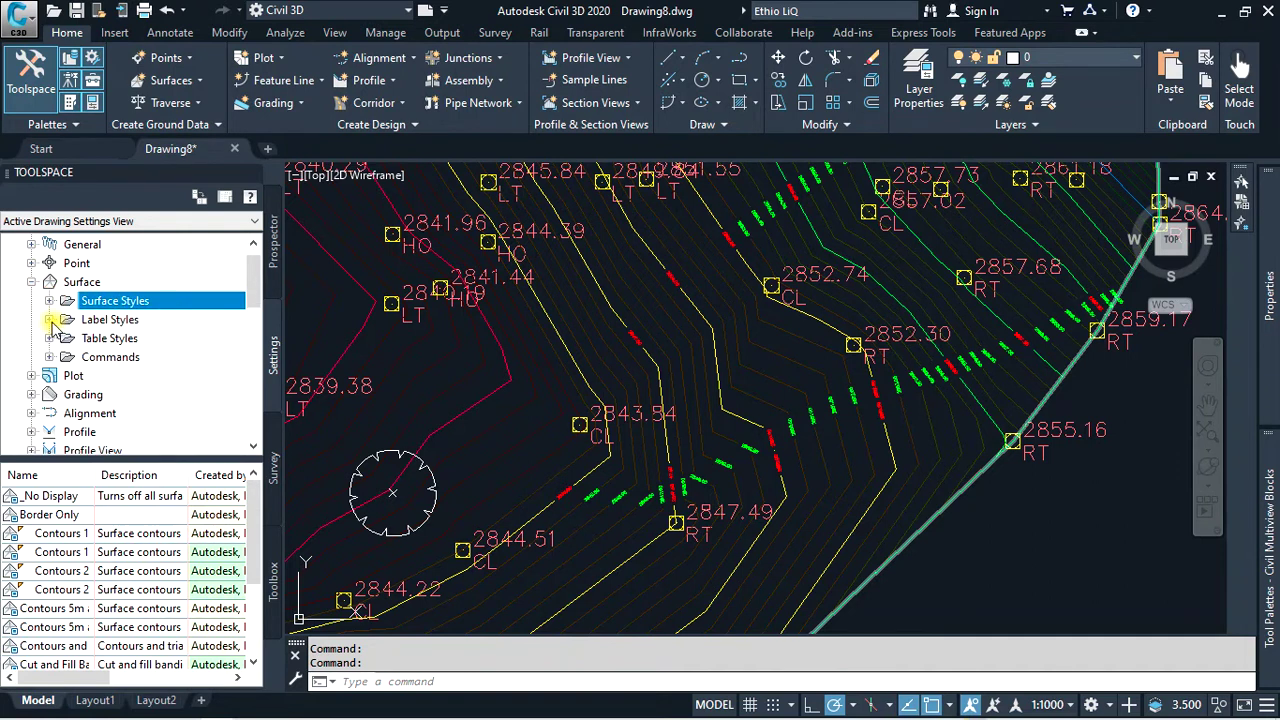
# Expand Surface Label Styles > Slope and right-click the Percent slope label style.
pyautogui.click(49, 319)
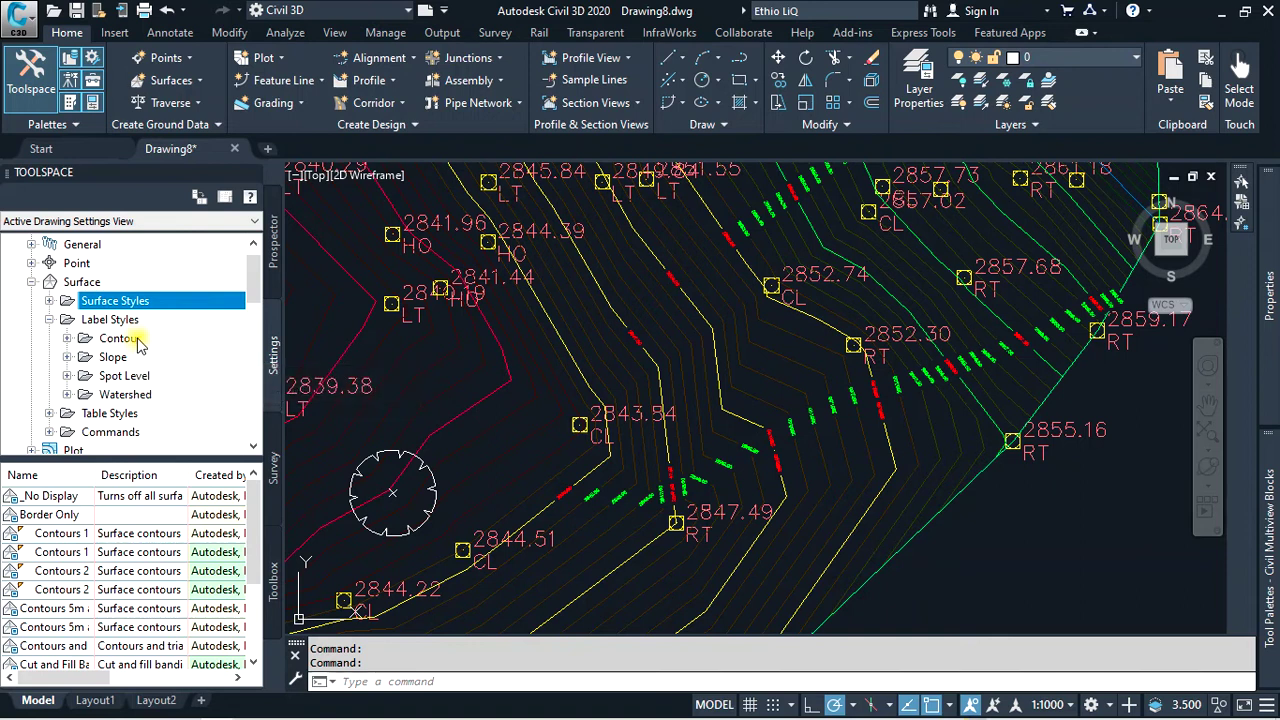
pyautogui.click(66, 358)
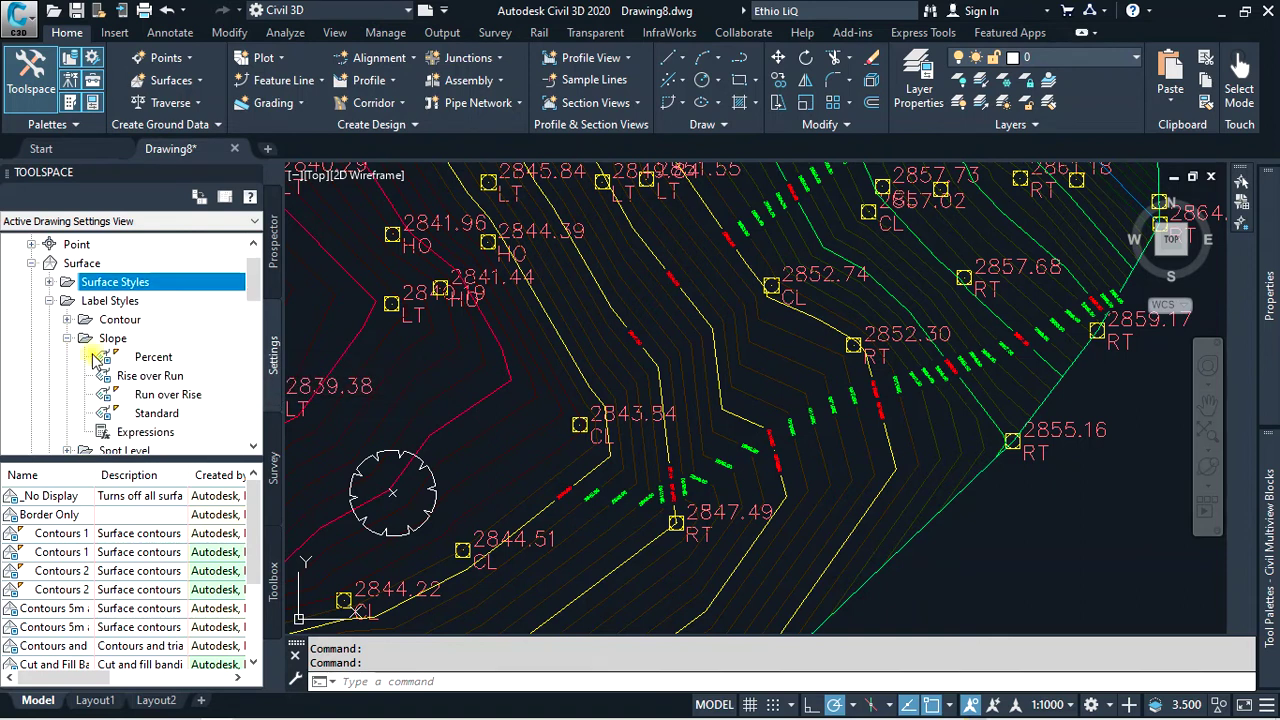
pyautogui.click(155, 358)
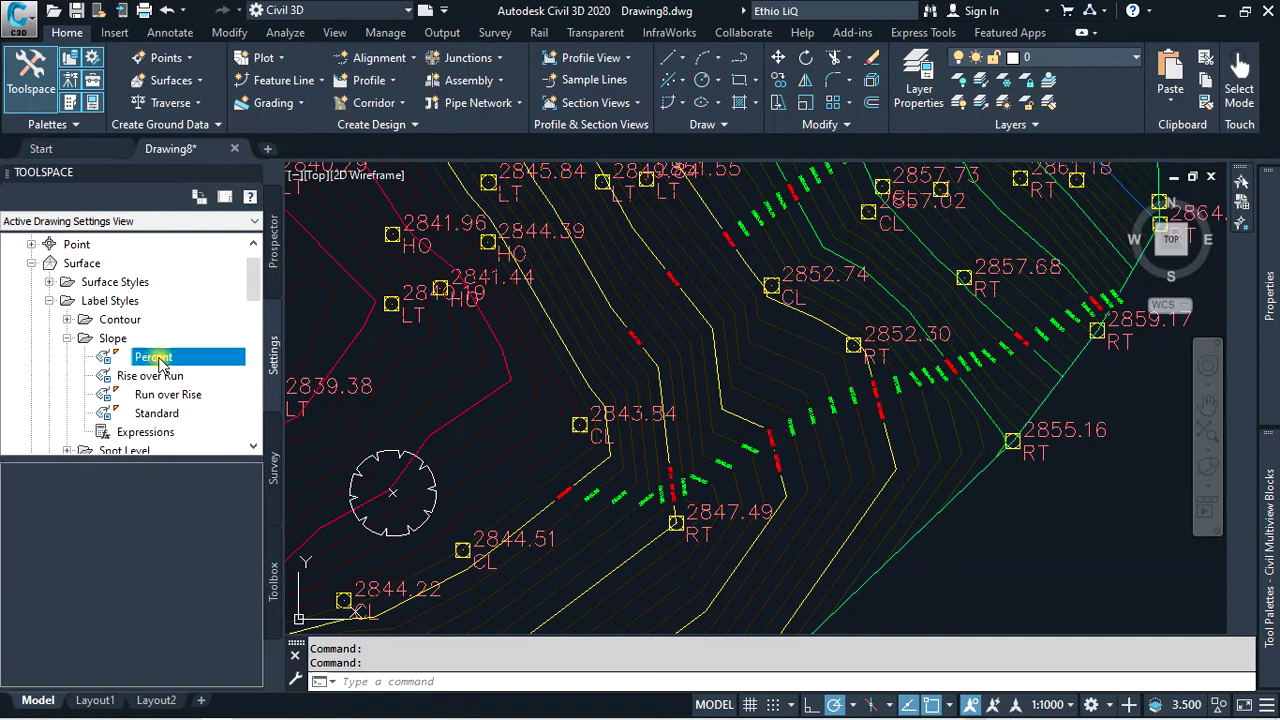
pyautogui.rightClick(158, 362)
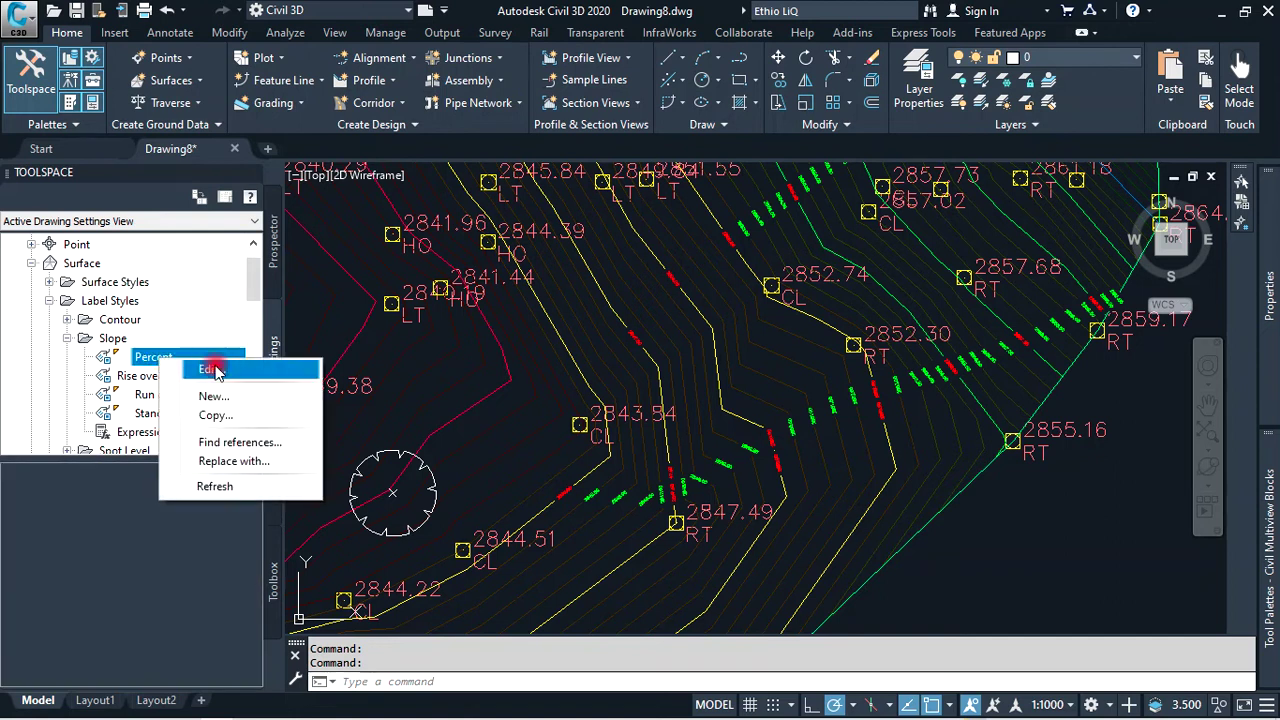
pyautogui.click(354, 307)
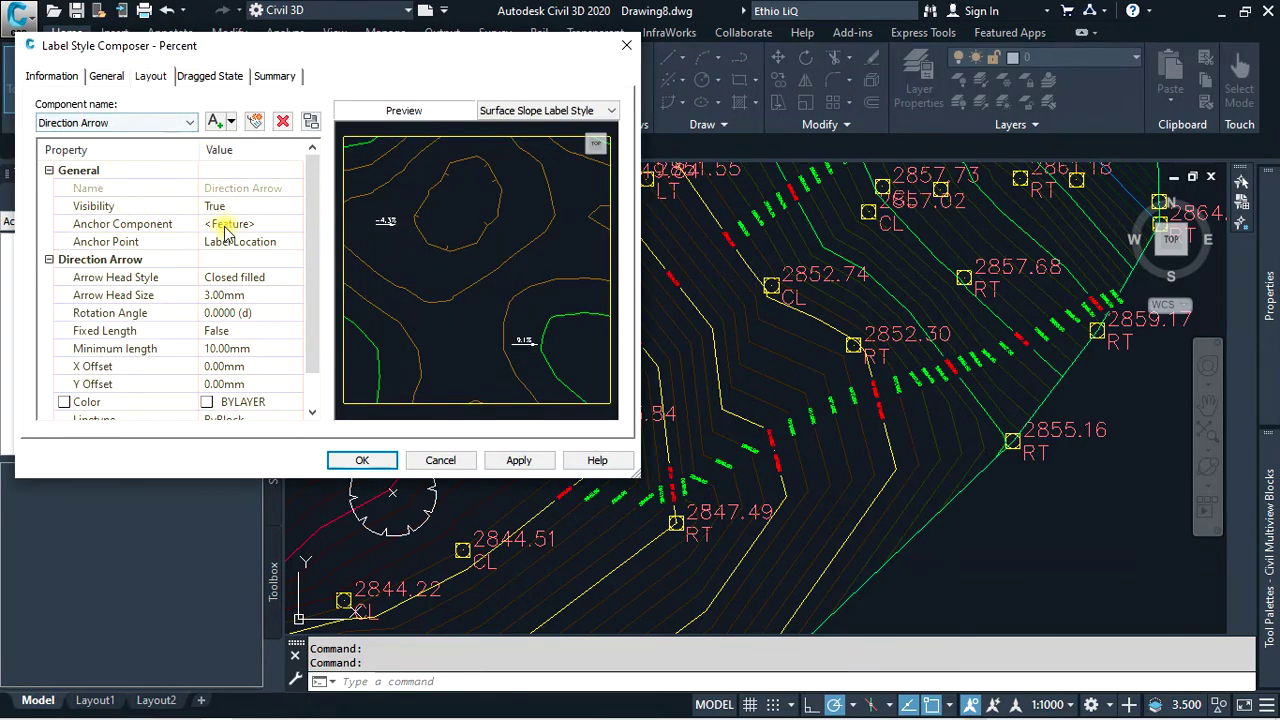
pyautogui.scroll(-1, 184, 272)
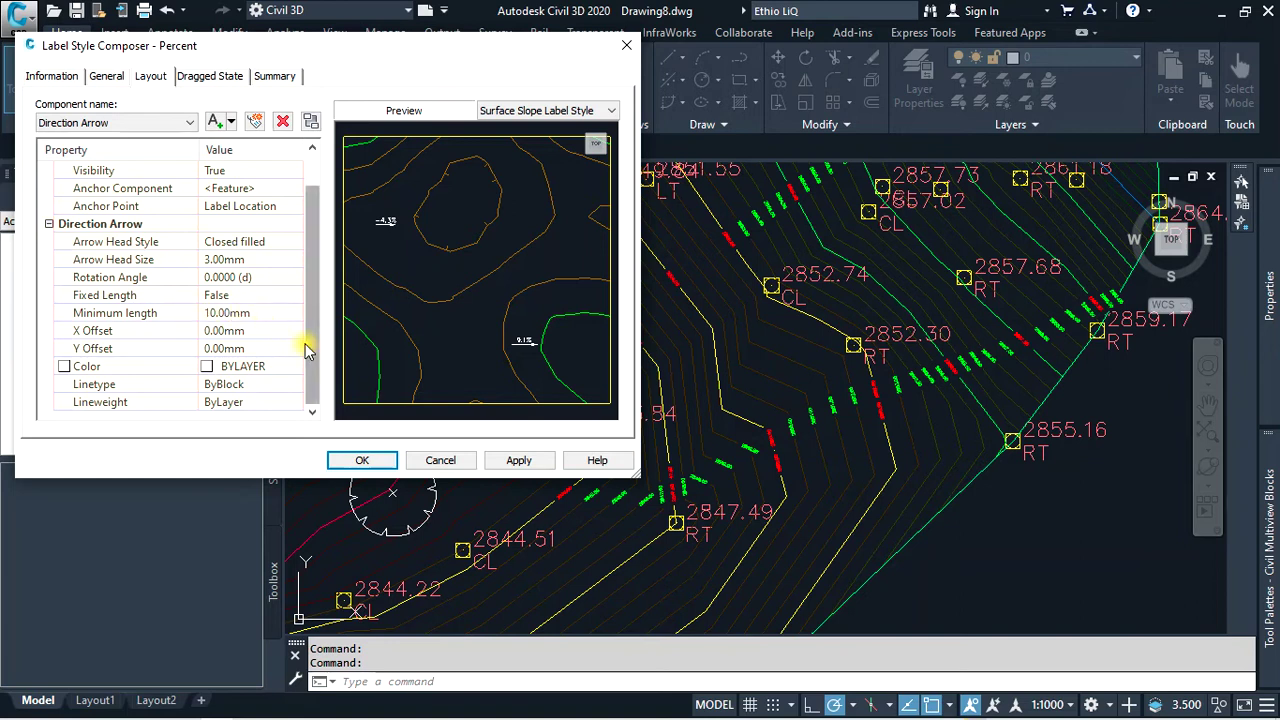
pyautogui.click(626, 45)
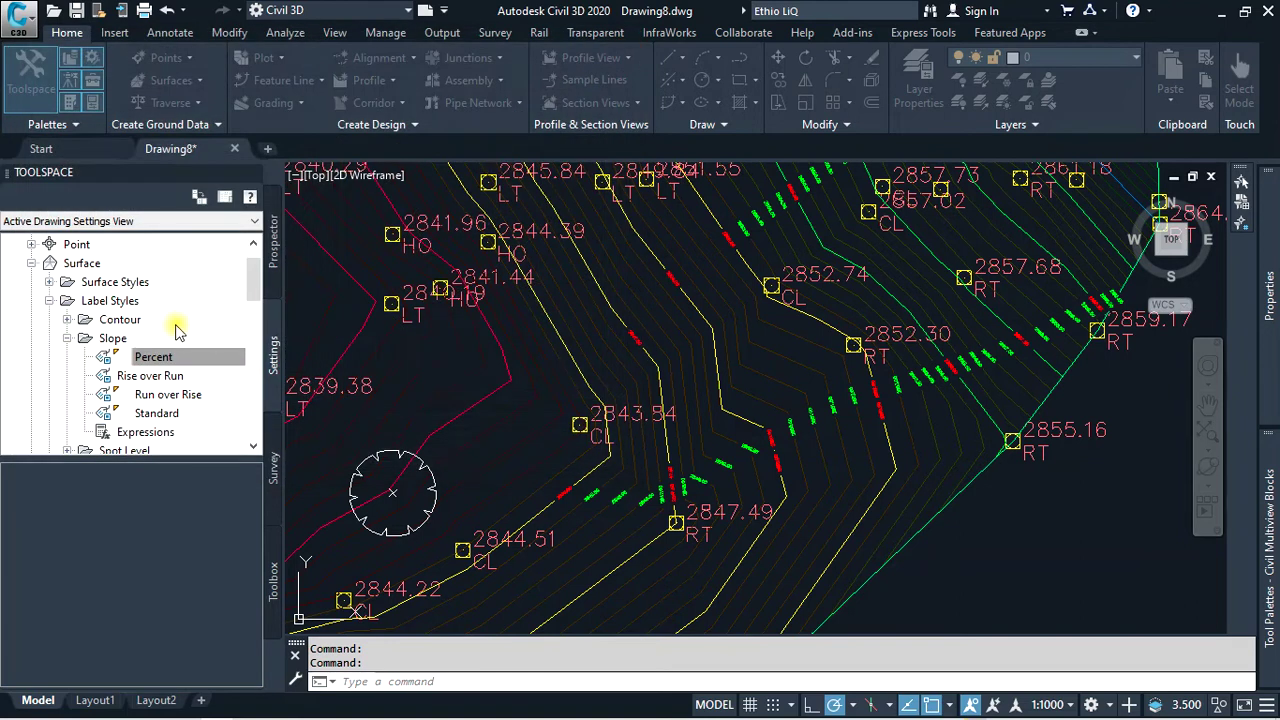
# Collapse Slope, expand Spot Level and open the Elevation Only label style for editing.
pyautogui.click(67, 339)
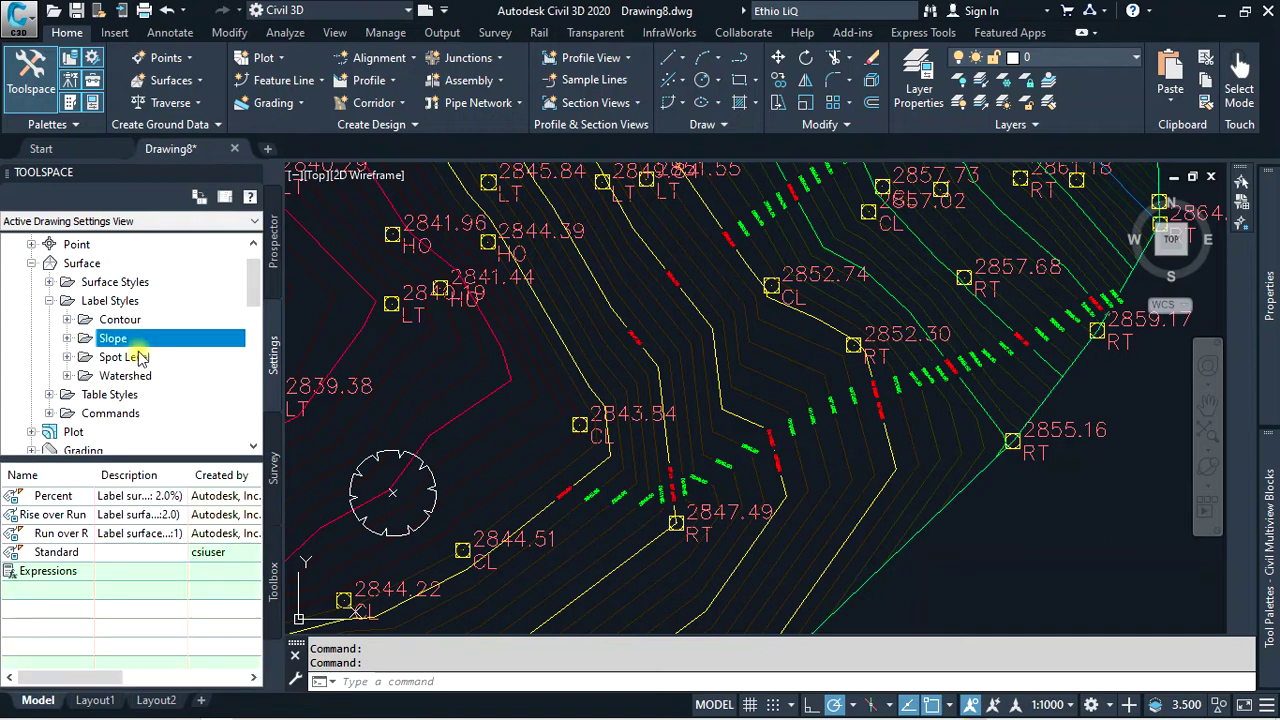
pyautogui.click(67, 357)
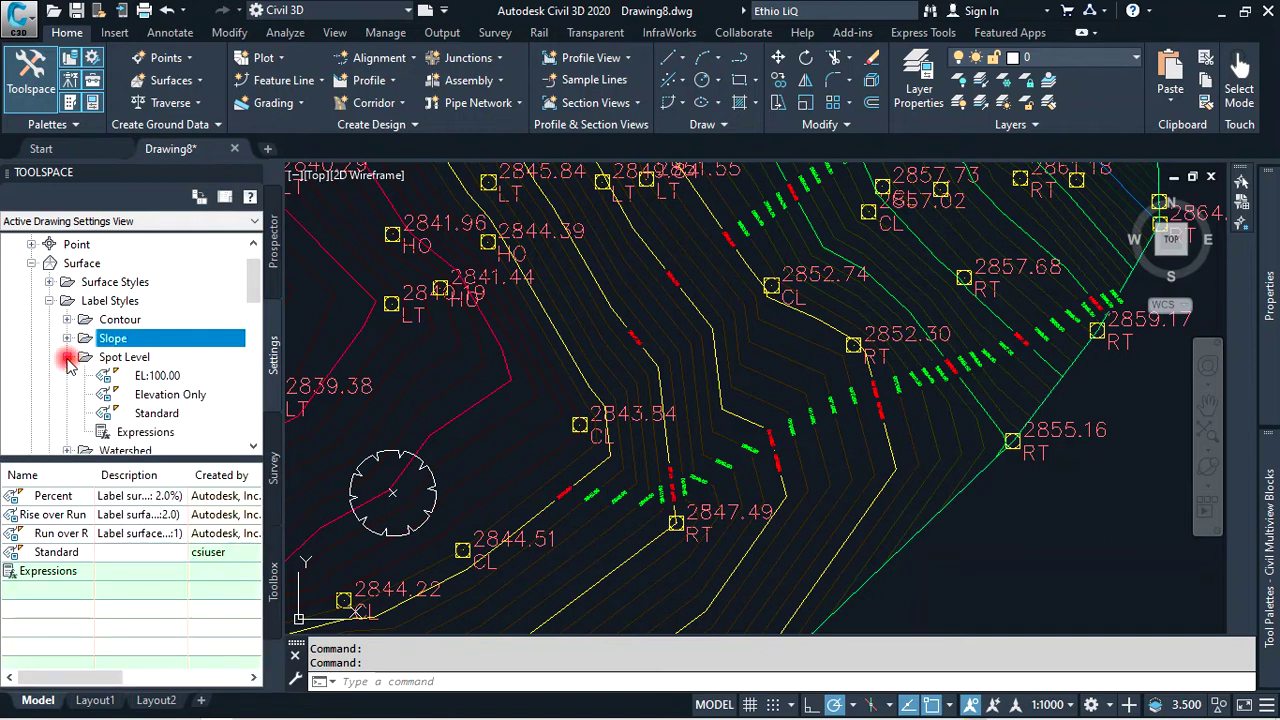
pyautogui.click(170, 396)
pyautogui.rightClick(248, 392)
pyautogui.click(240, 405)
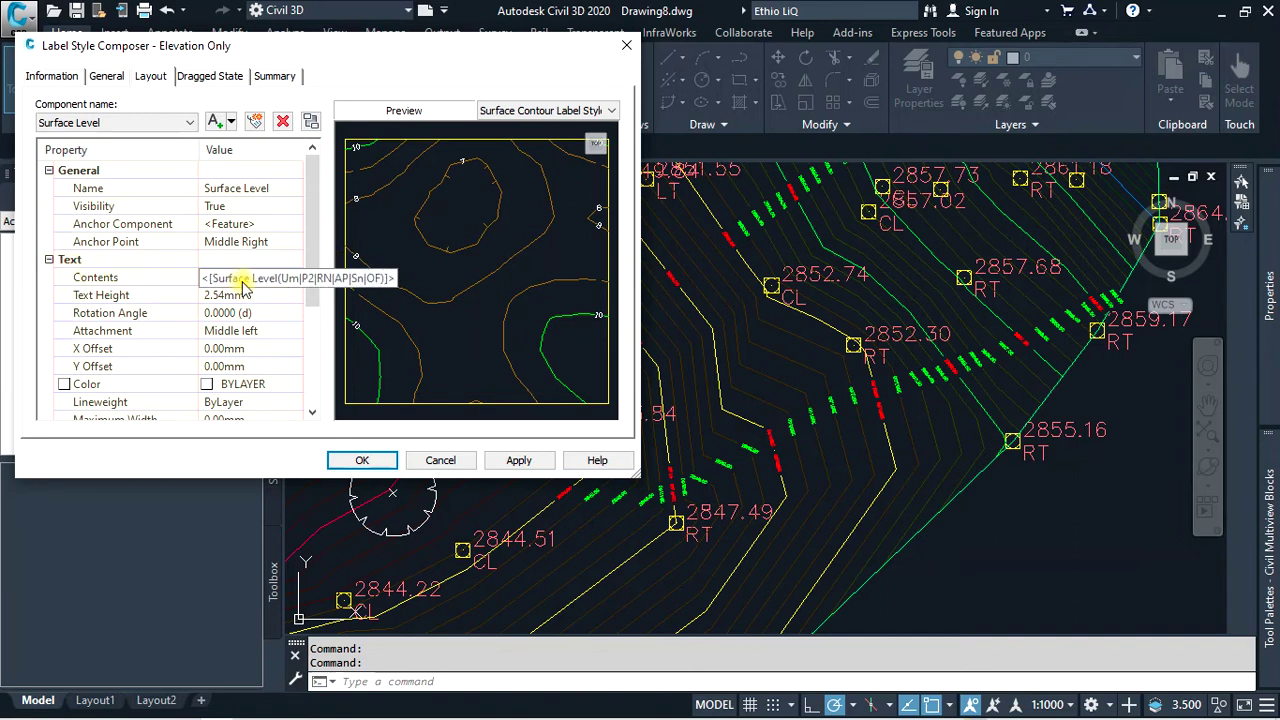
# Keep Attachment at Middle left, close the editor, and collapse Spot Level and Label Styles.
pyautogui.click(262, 336)
pyautogui.click(262, 336)
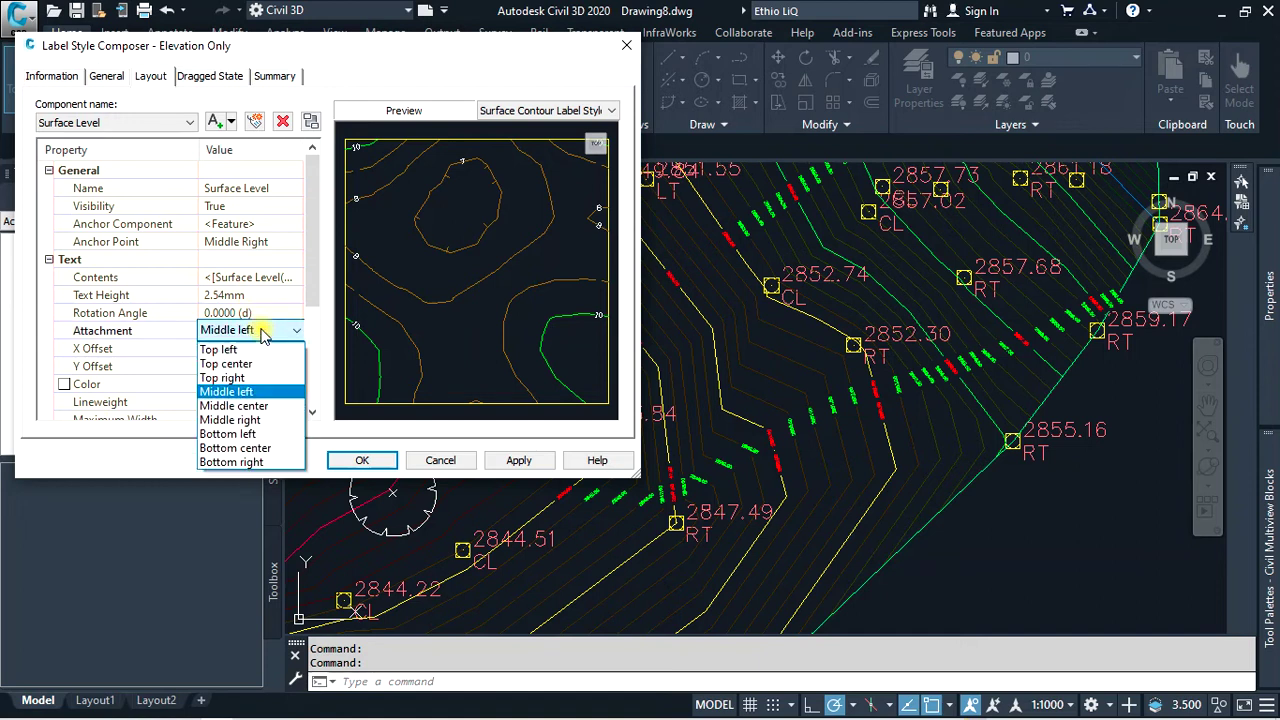
pyautogui.click(262, 336)
pyautogui.scroll(-1, 250, 287)
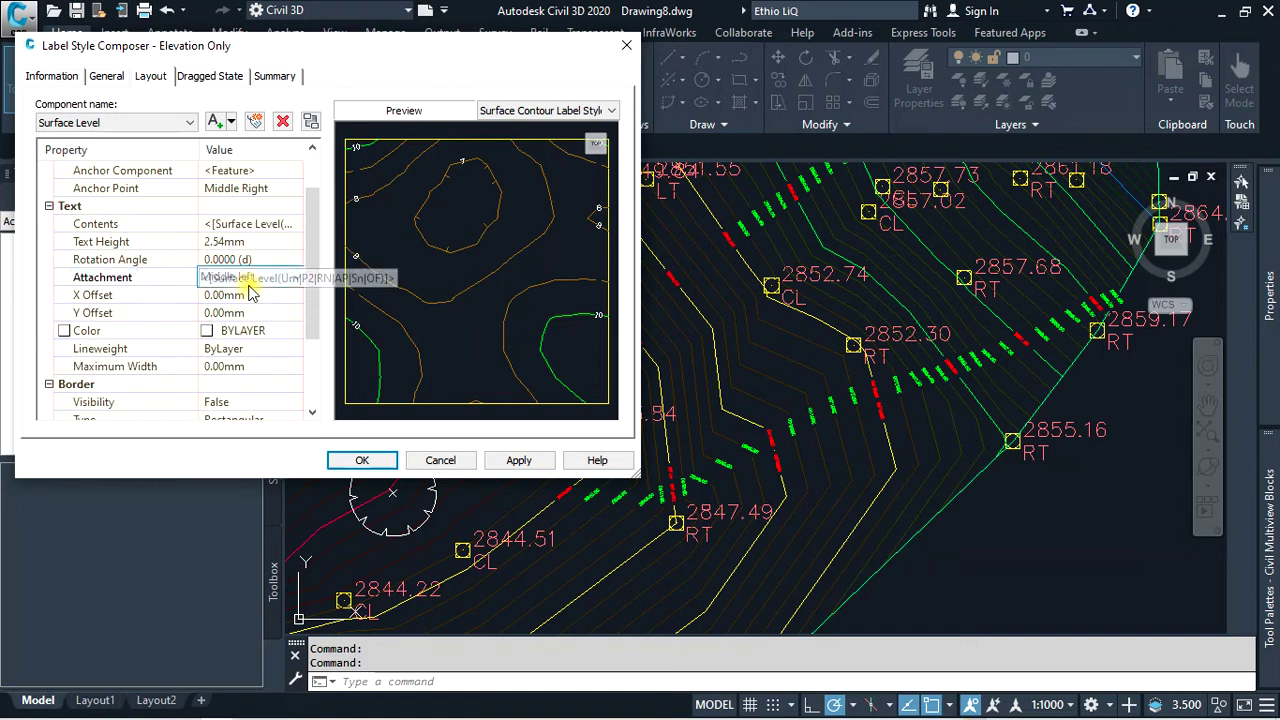
pyautogui.scroll(-2, 252, 332)
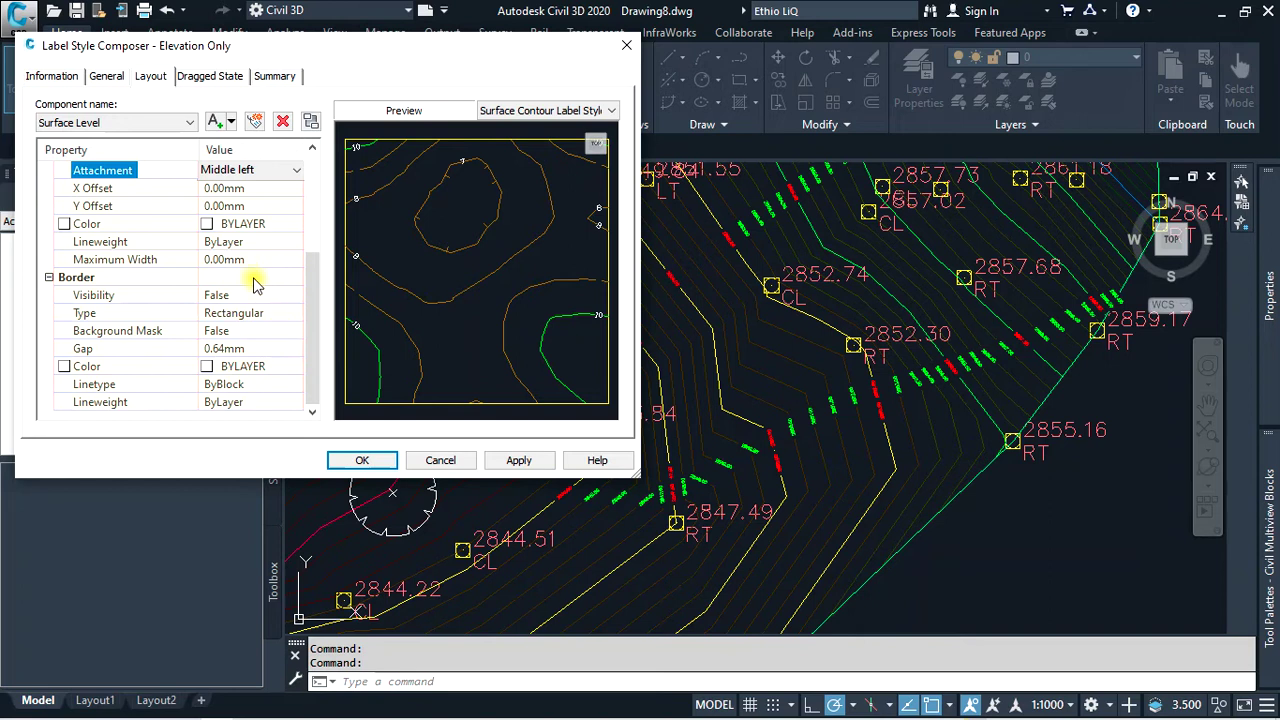
pyautogui.click(628, 47)
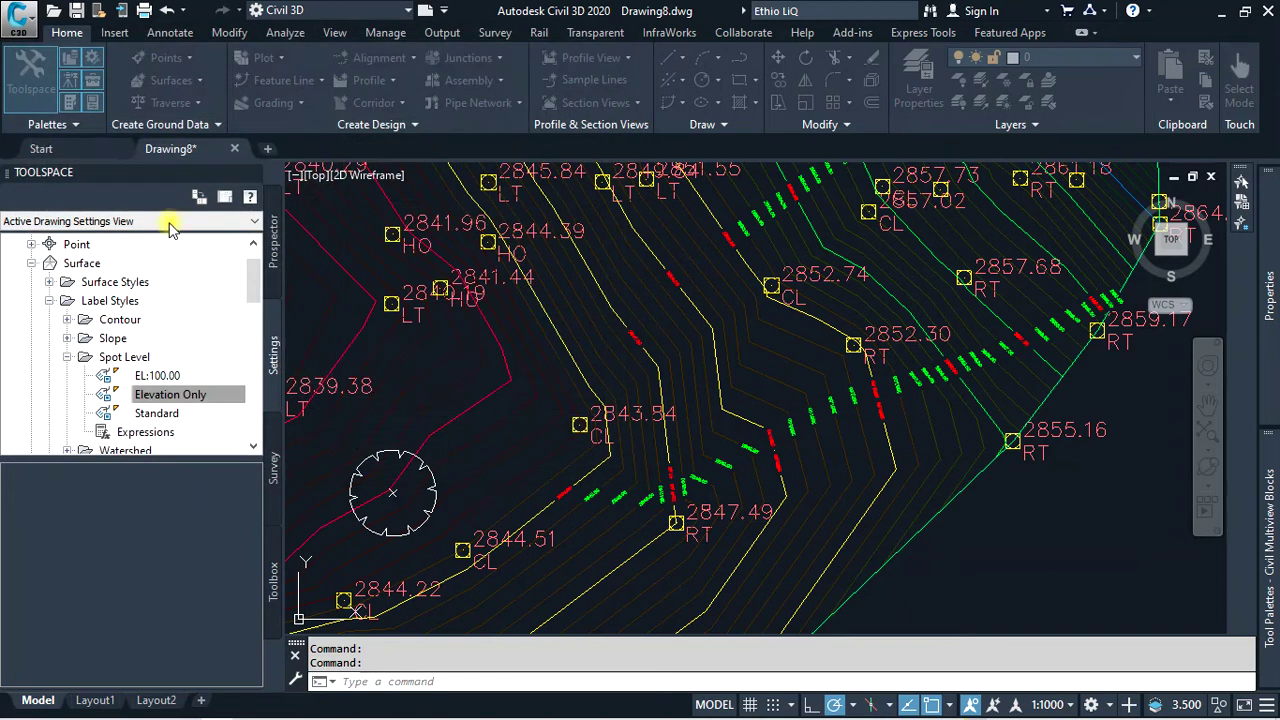
pyautogui.click(67, 357)
pyautogui.click(49, 301)
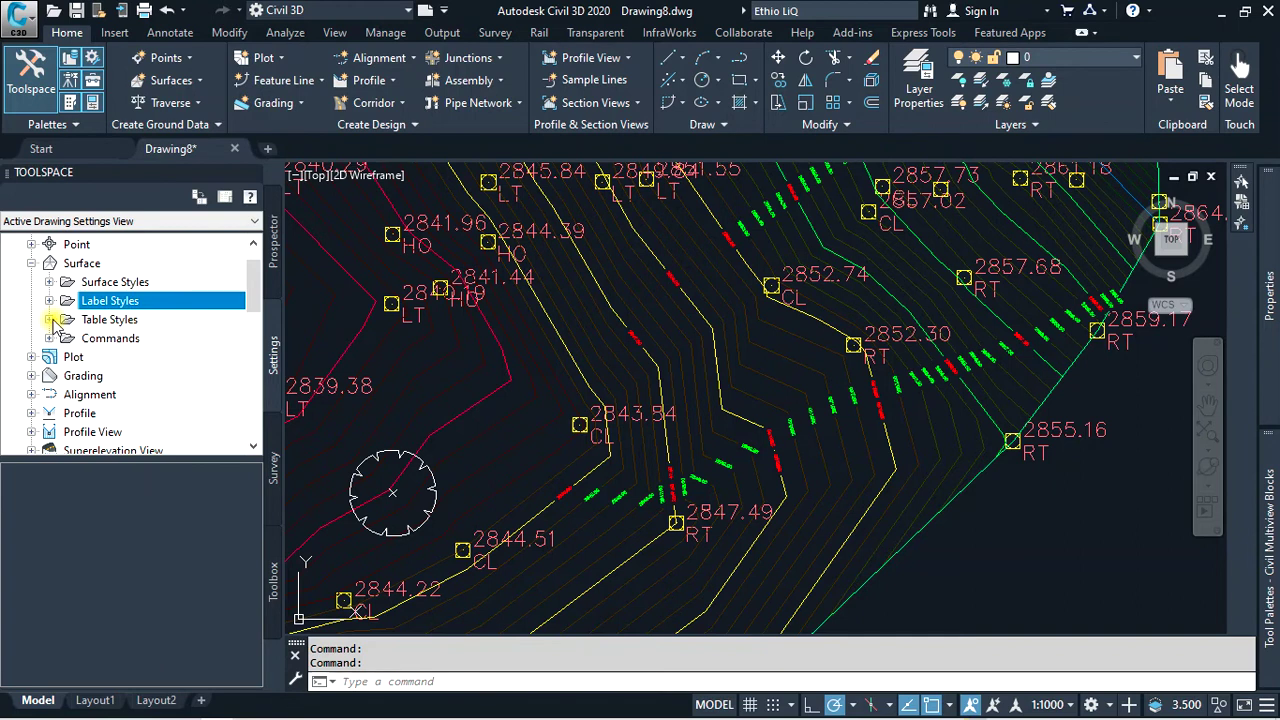
# Expand Table Styles > Level and open the Levels table style for editing.
pyautogui.click(50, 320)
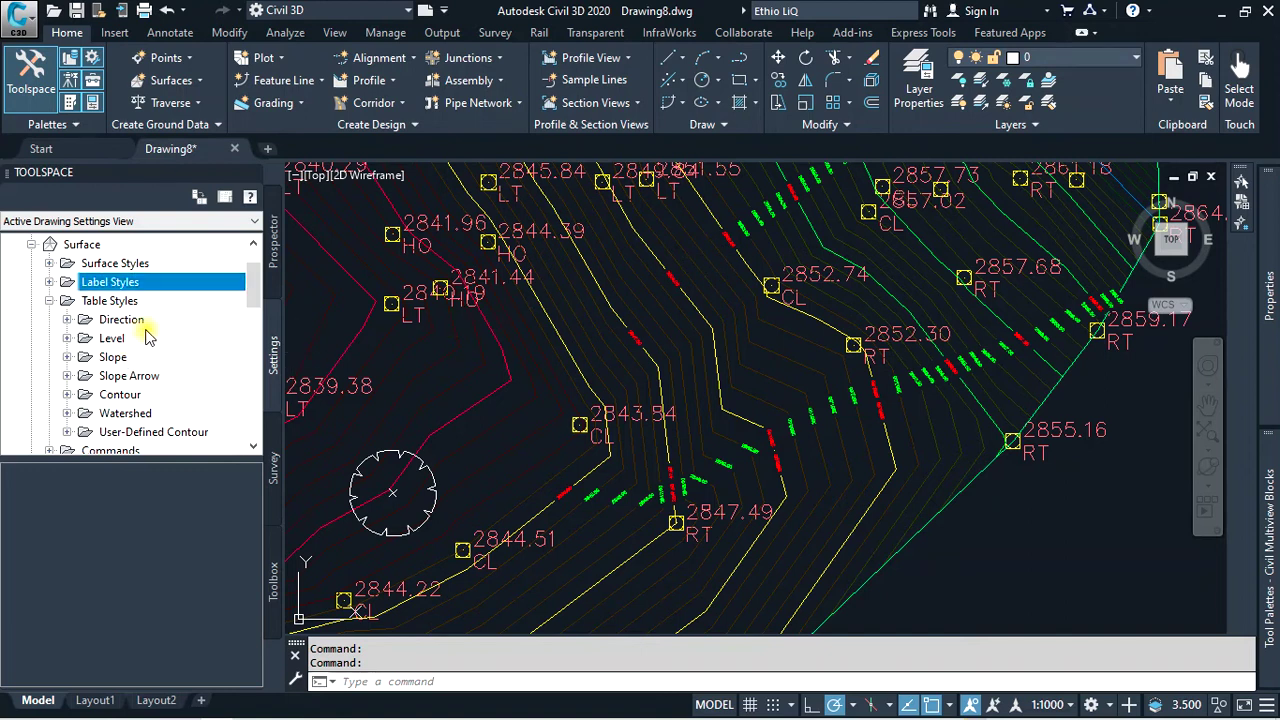
pyautogui.scroll(-1, 145, 336)
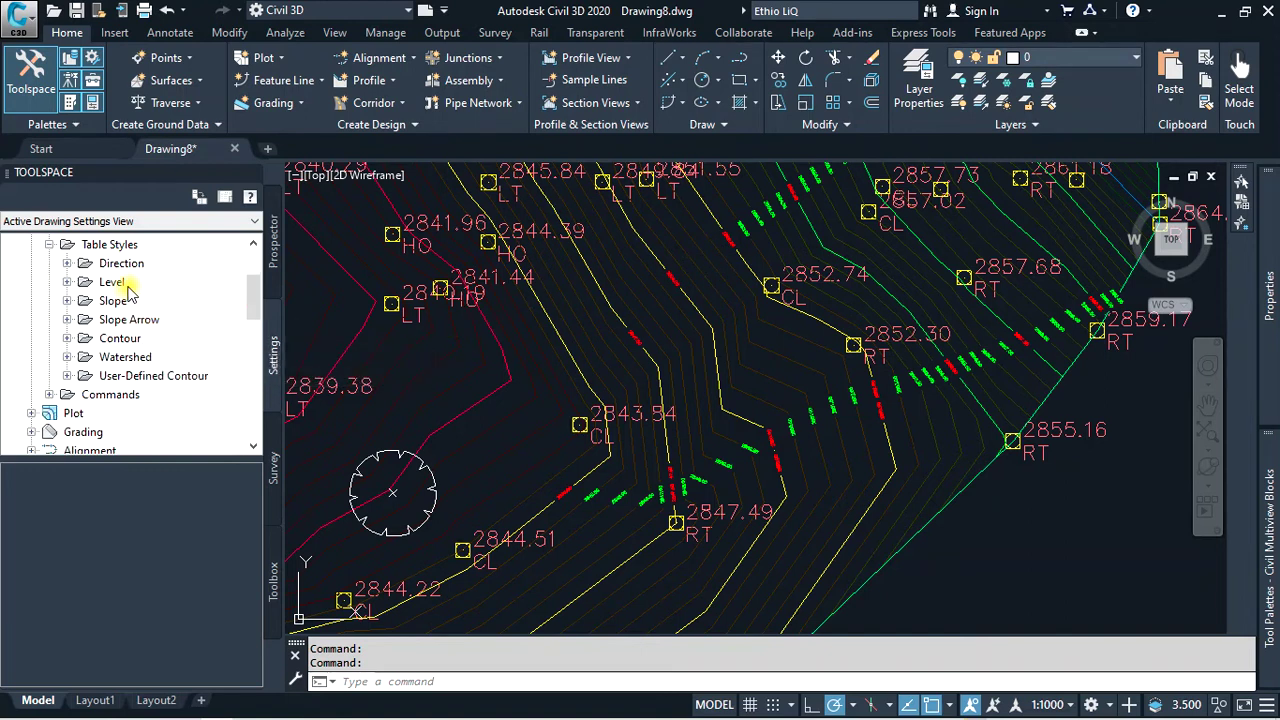
pyautogui.click(67, 282)
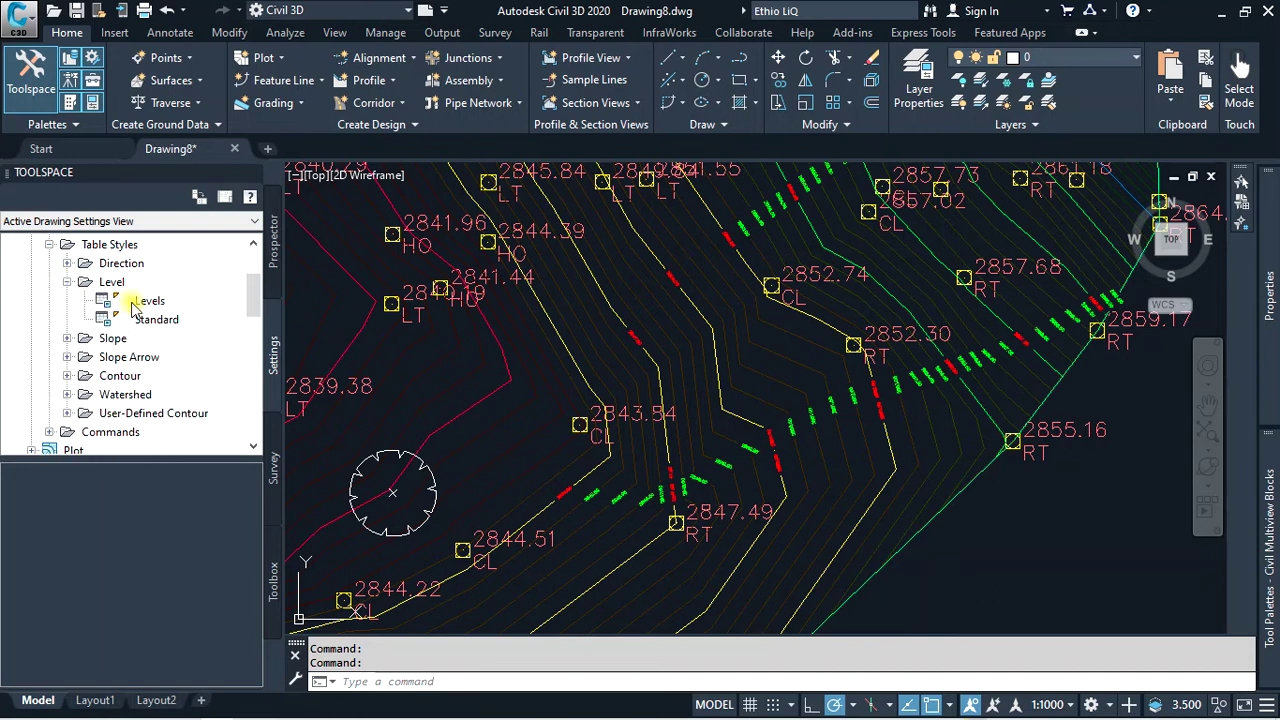
pyautogui.rightClick(153, 305)
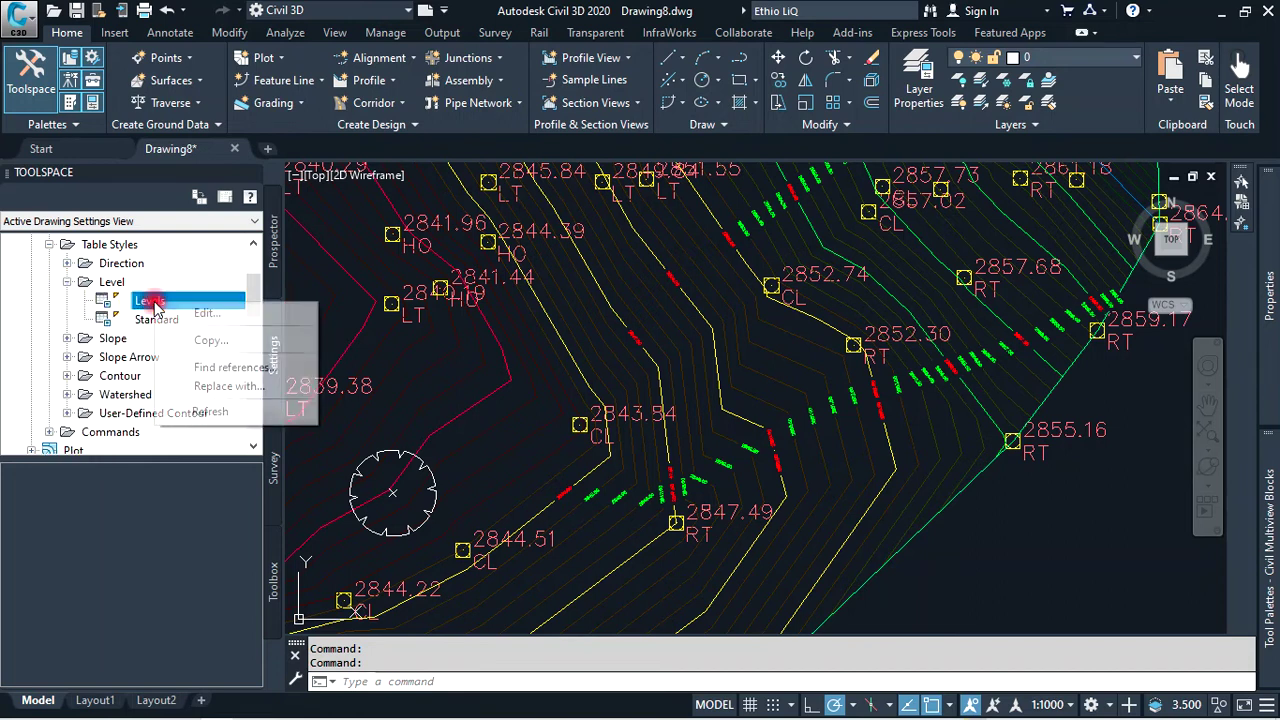
pyautogui.click(491, 288)
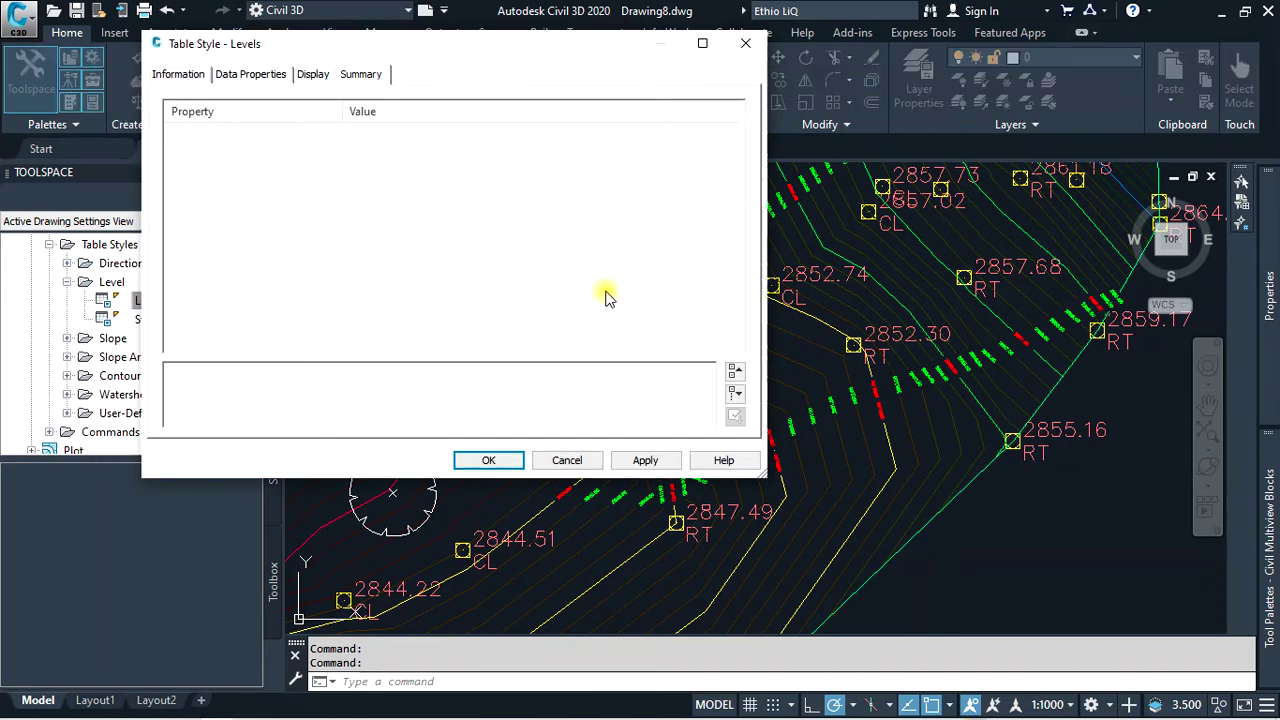
# Review the Information and Data Properties tabs, adding columns to the Elevations Table.
pyautogui.click(187, 76)
pyautogui.click(253, 80)
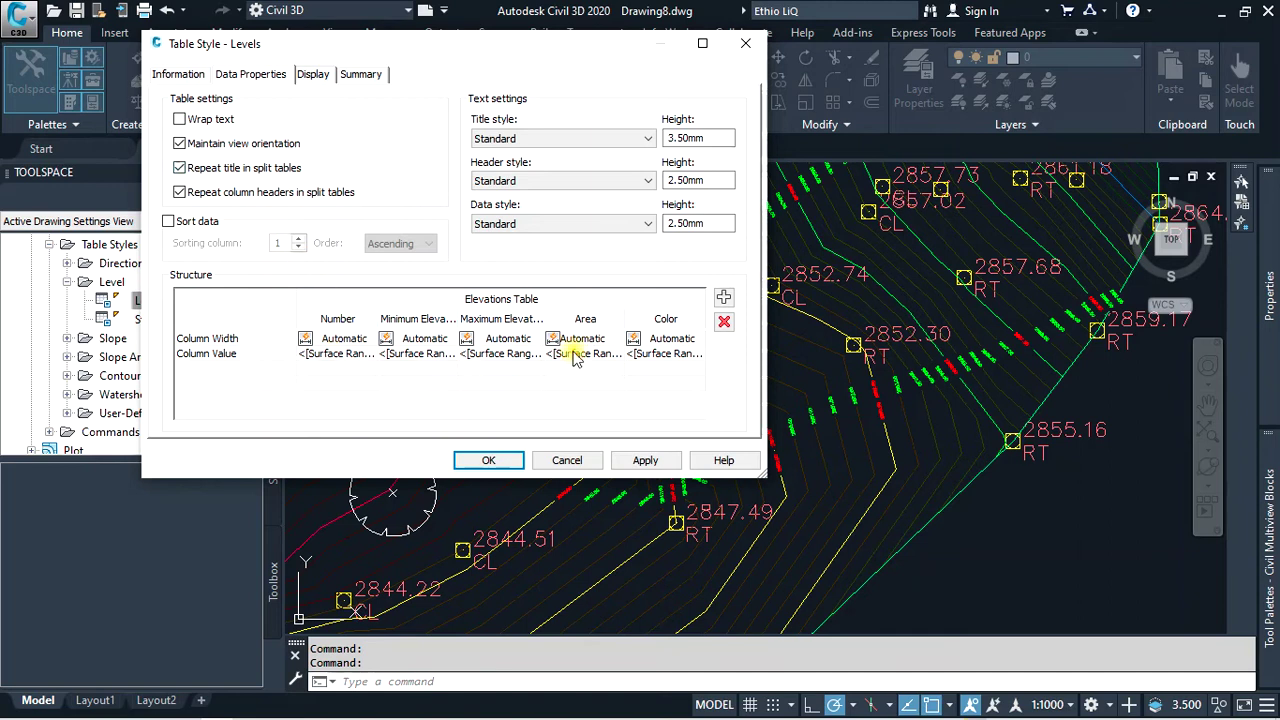
pyautogui.click(723, 297)
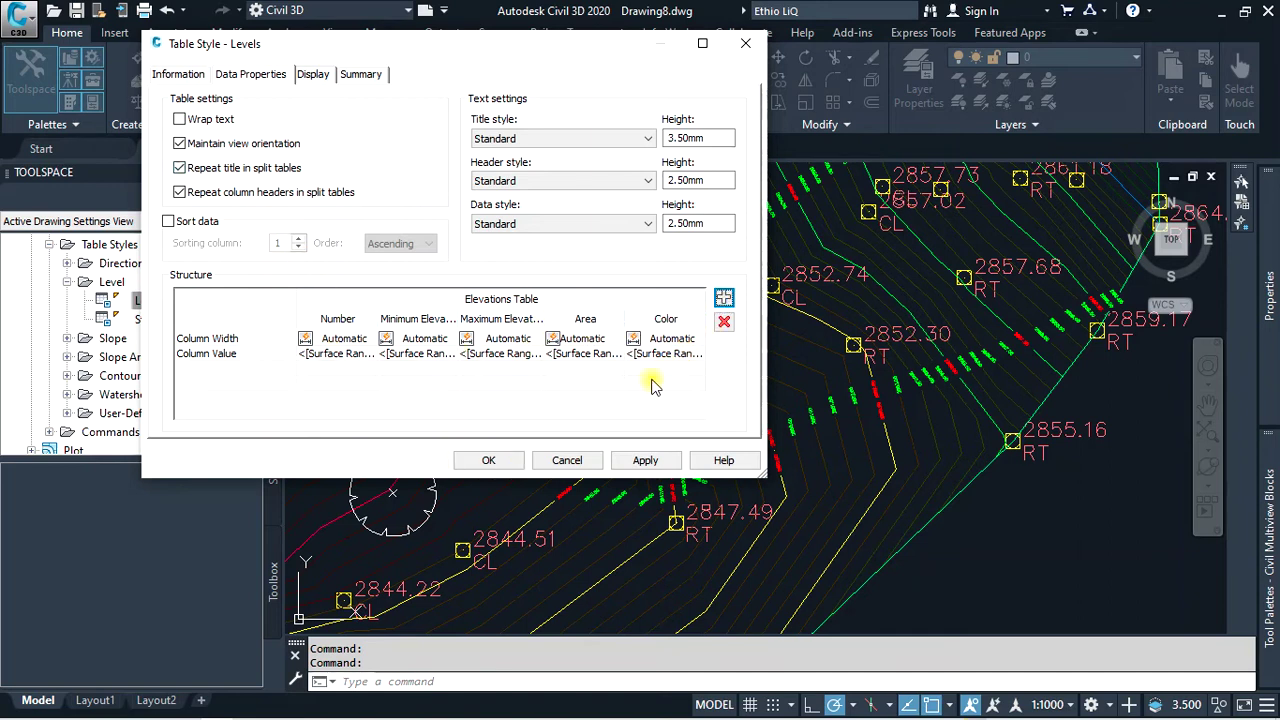
pyautogui.click(726, 300)
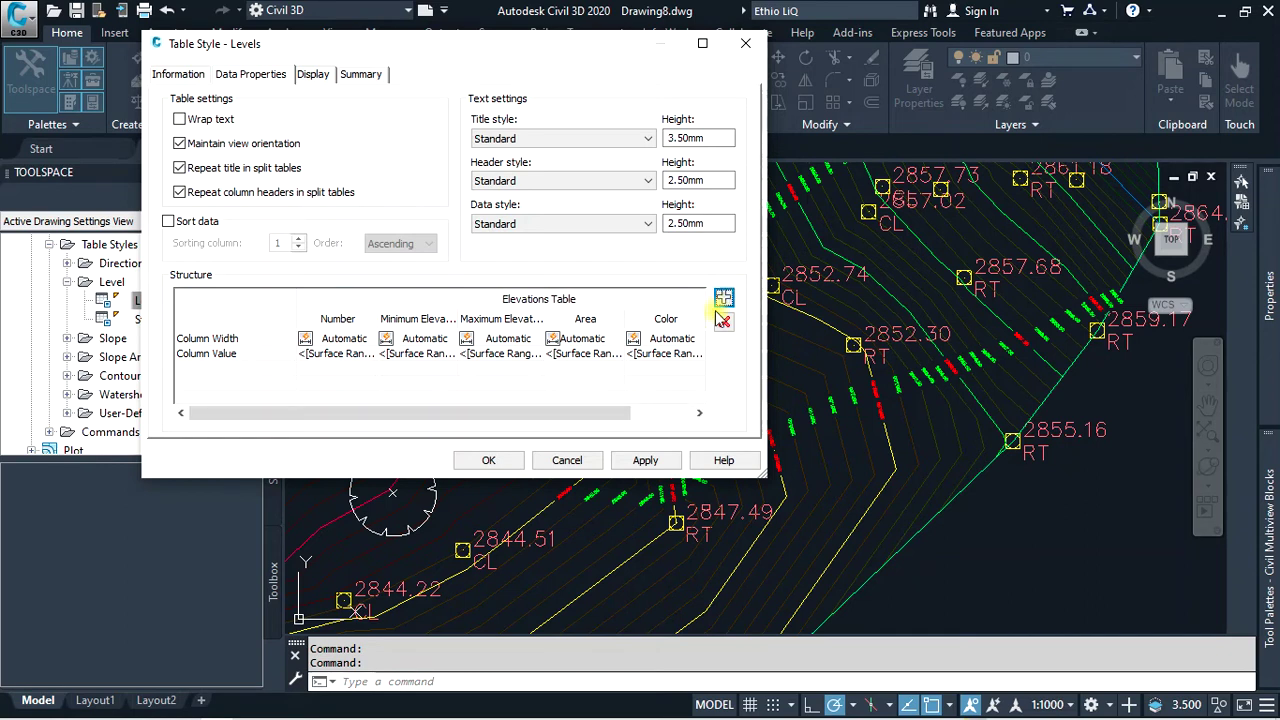
pyautogui.moveTo(586, 414); pyautogui.dragTo(653, 416)
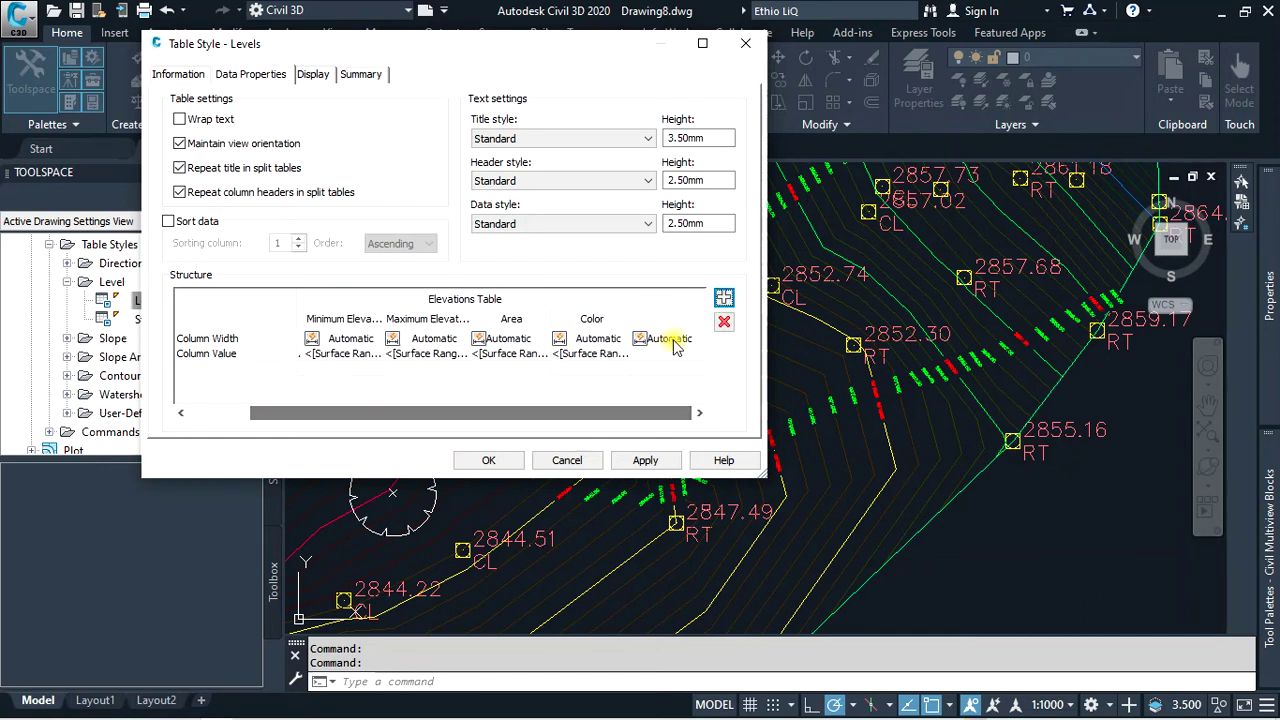
pyautogui.click(724, 299)
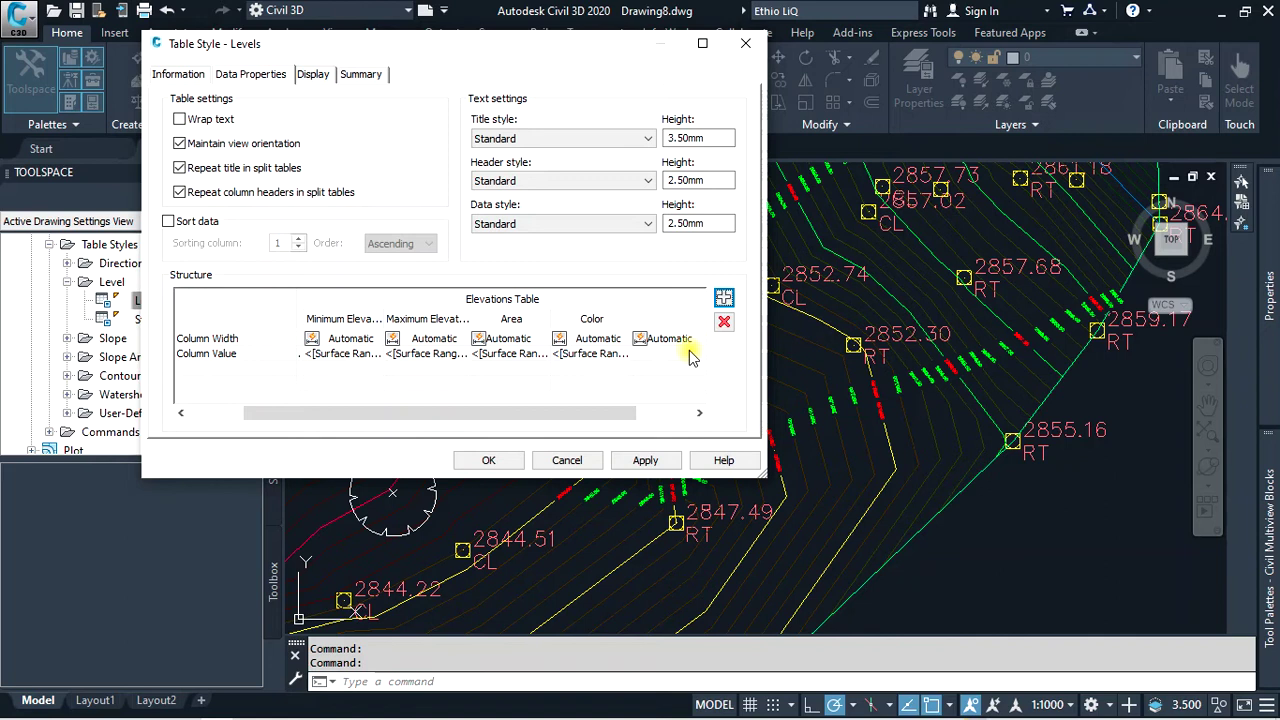
pyautogui.moveTo(614, 414)
pyautogui.mouseDown()
pyautogui.moveTo(686, 398)
pyautogui.moveTo(524, 412)
pyautogui.mouseUp()
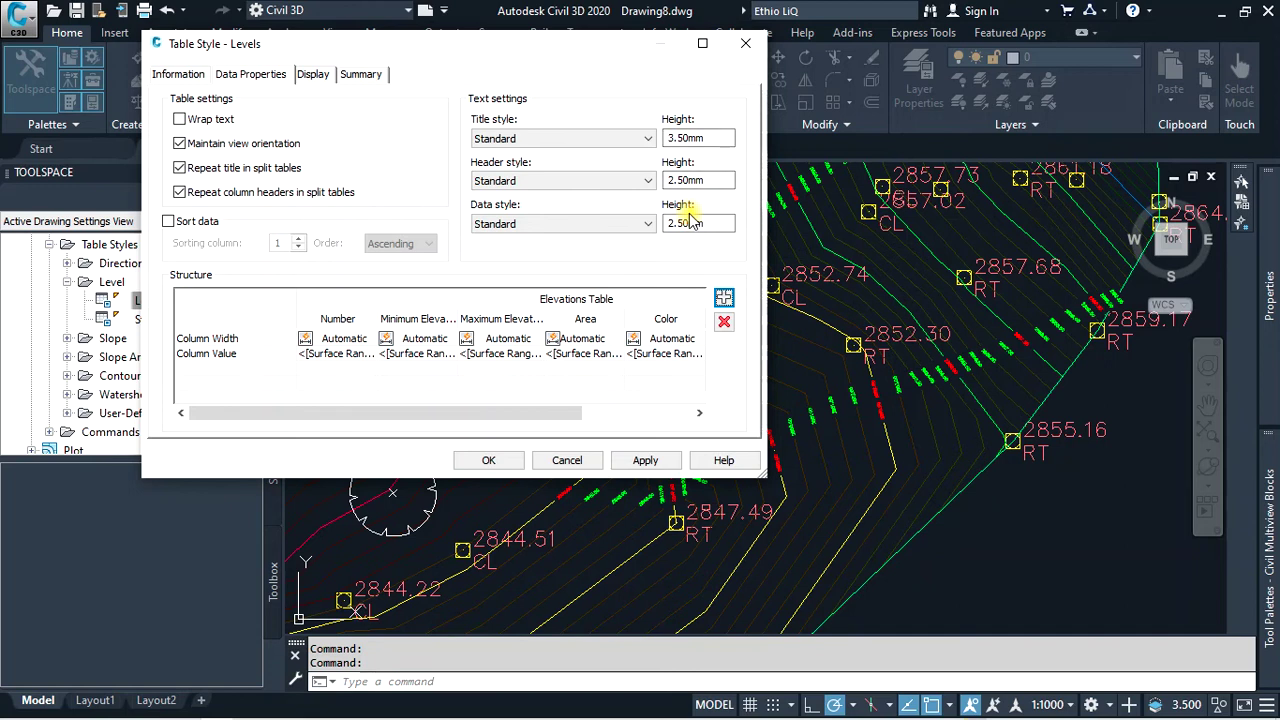
# Check the Display tab's component display list, then close the Levels table style dialog.
pyautogui.click(311, 76)
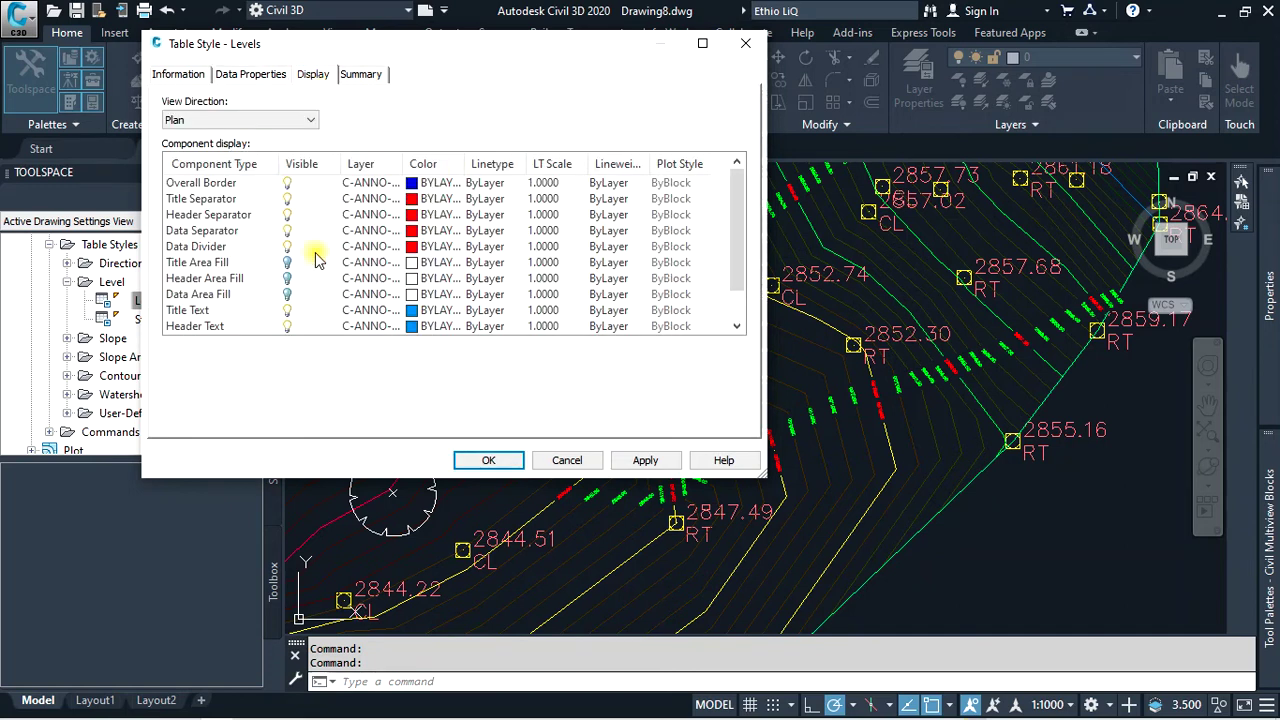
pyautogui.scroll(-1, 362, 246)
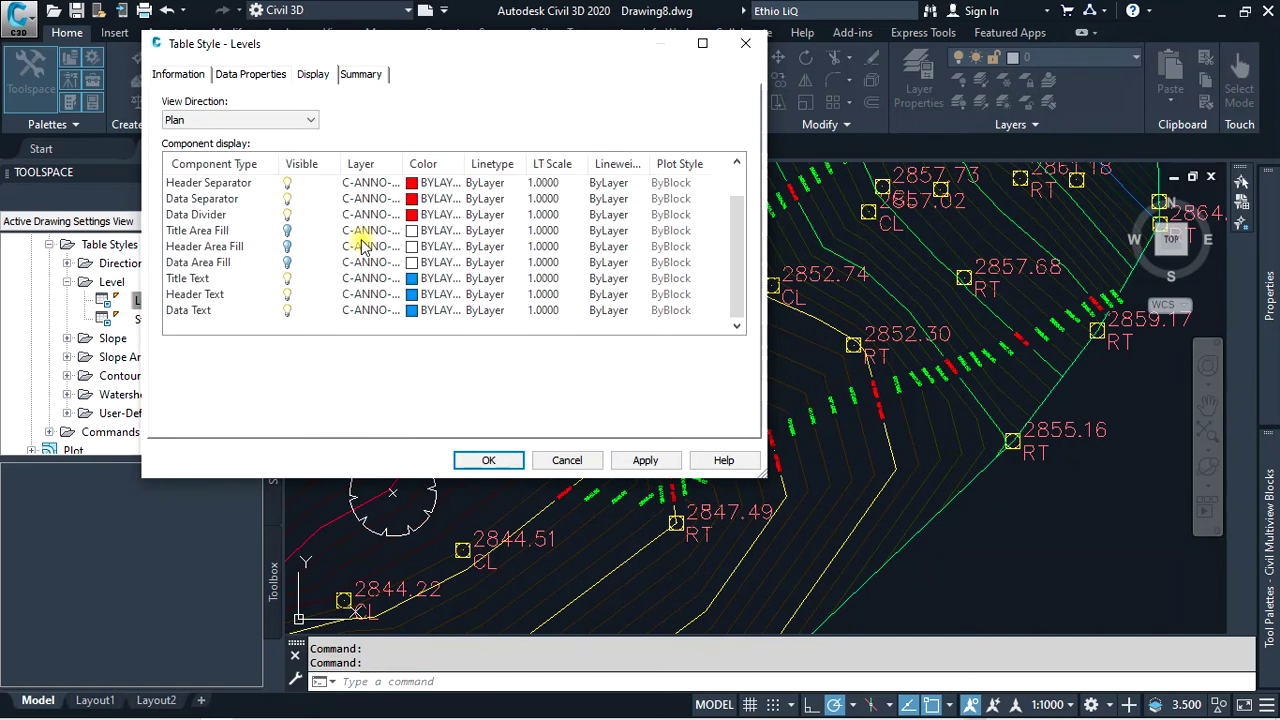
pyautogui.scroll(1, 331, 230)
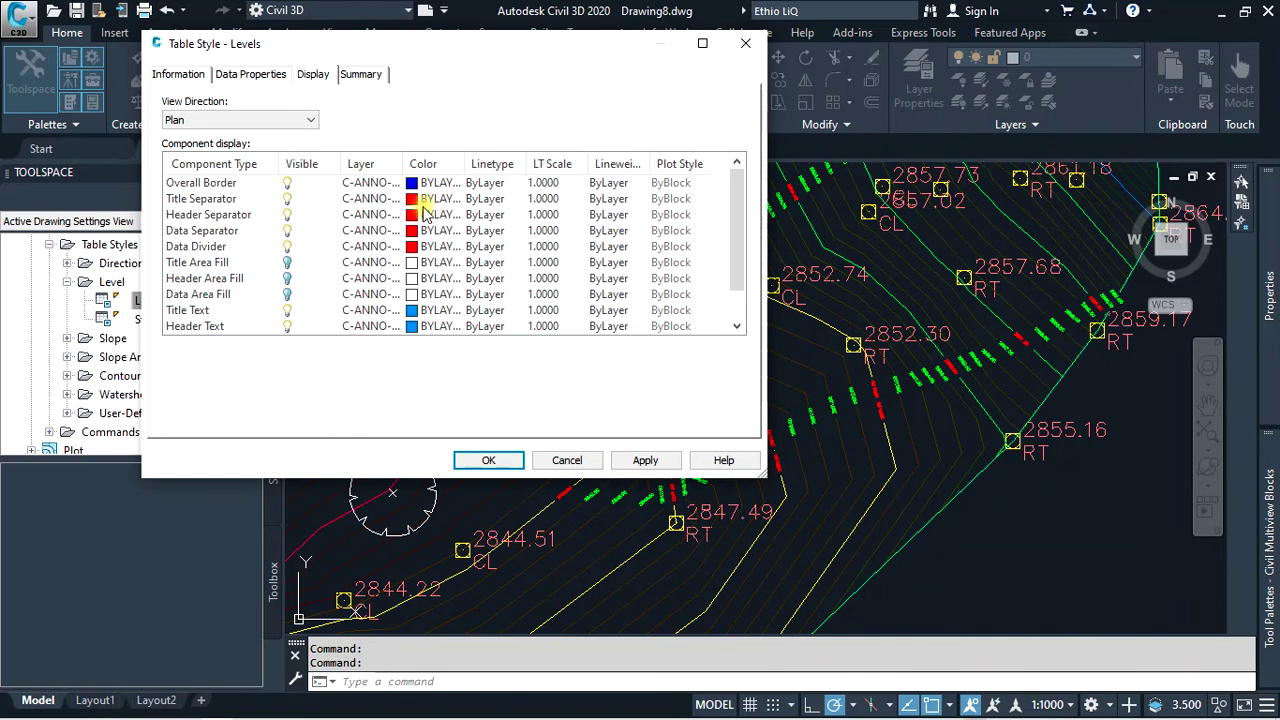
pyautogui.click(745, 43)
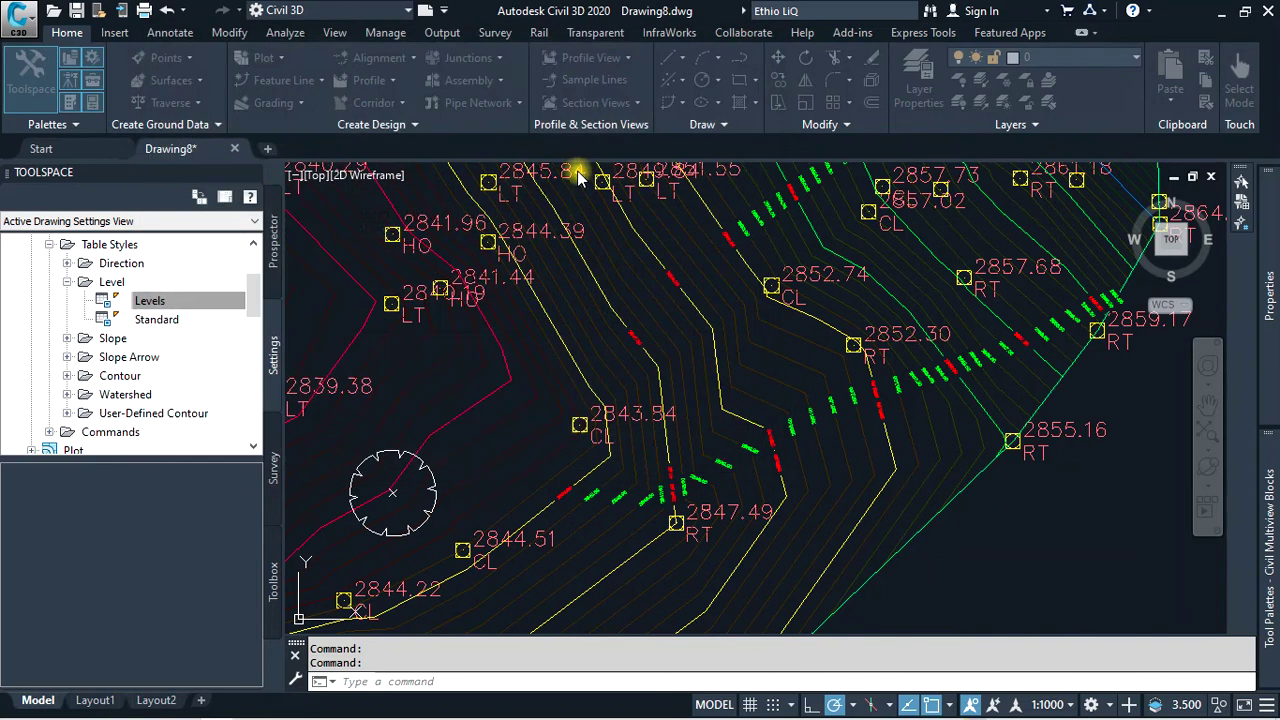
# Collapse the Level table styles group and the surface Table Styles.
pyautogui.click(186, 302)
pyautogui.click(67, 282)
pyautogui.scroll(1, 160, 298)
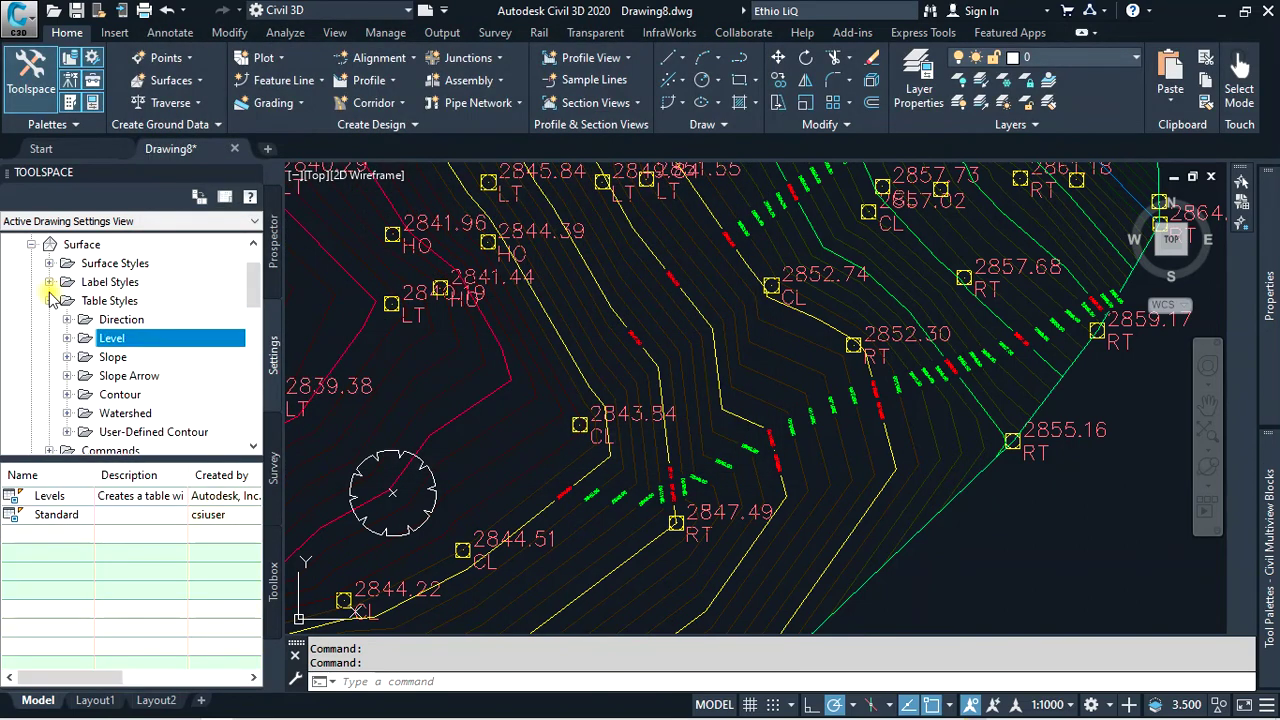
pyautogui.click(49, 300)
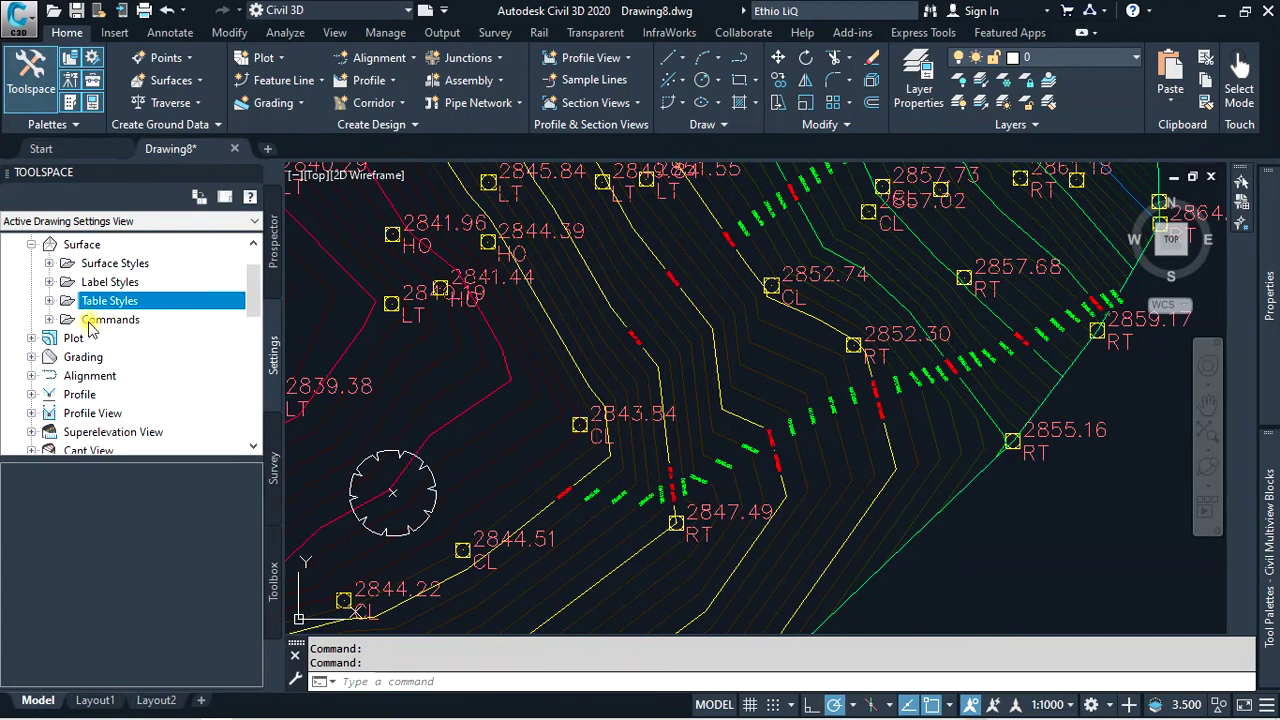
# Expand the surface Commands list and right-click the CreateSurface command.
pyautogui.click(49, 319)
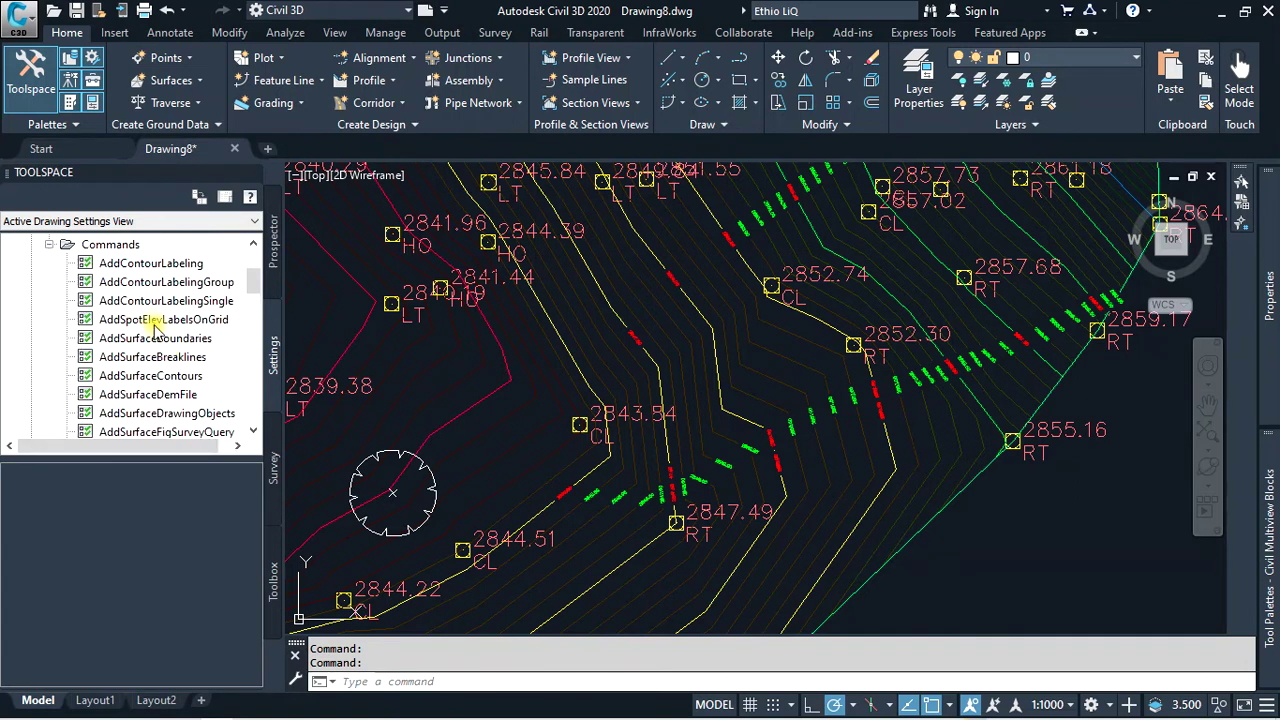
pyautogui.scroll(-1, 160, 300)
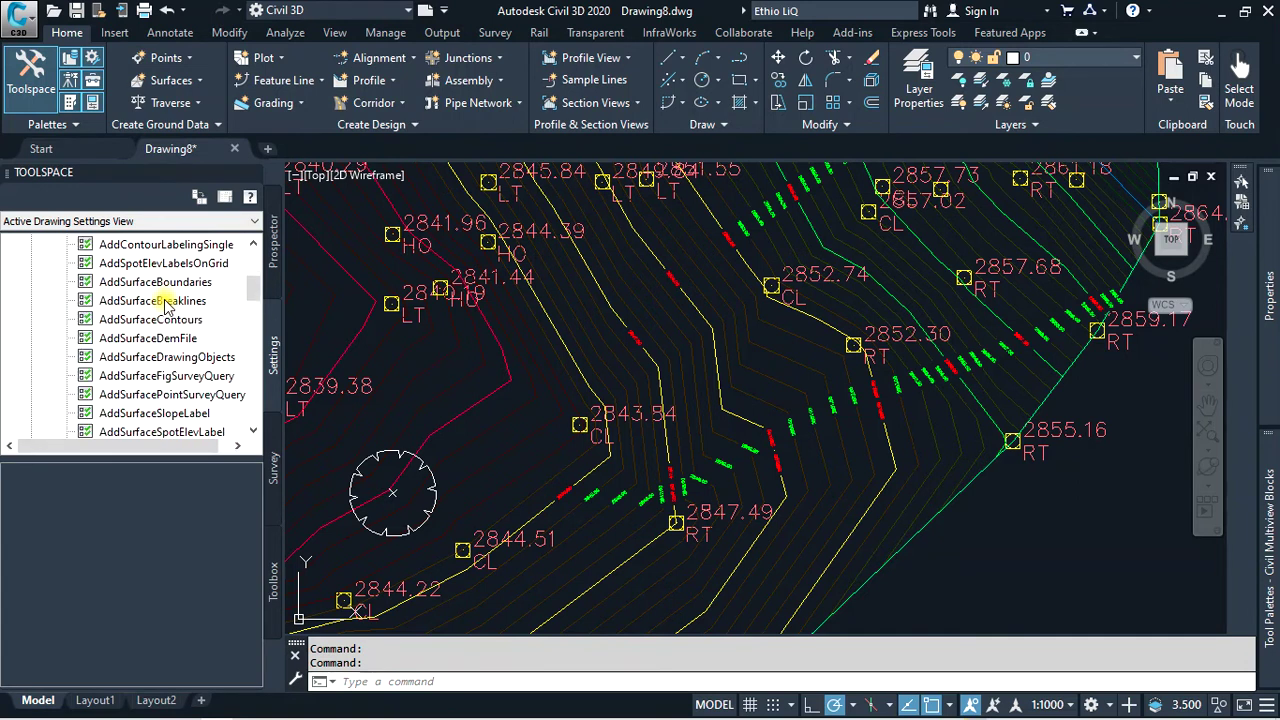
pyautogui.scroll(-2, 165, 305)
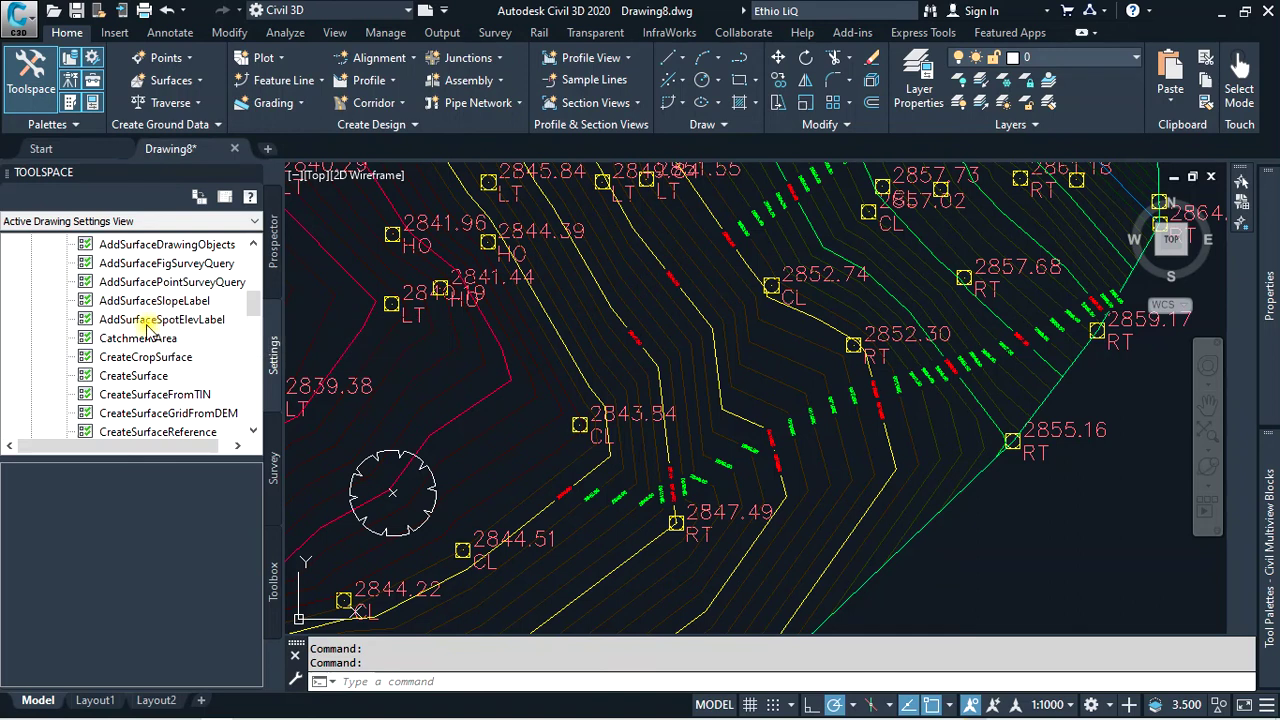
pyautogui.scroll(-1, 145, 326)
pyautogui.scroll(-2, 145, 326)
pyautogui.scroll(-1, 145, 328)
pyautogui.scroll(-1, 145, 328)
pyautogui.scroll(1, 145, 328)
pyautogui.scroll(1, 145, 330)
pyautogui.scroll(1, 145, 330)
pyautogui.click(146, 272)
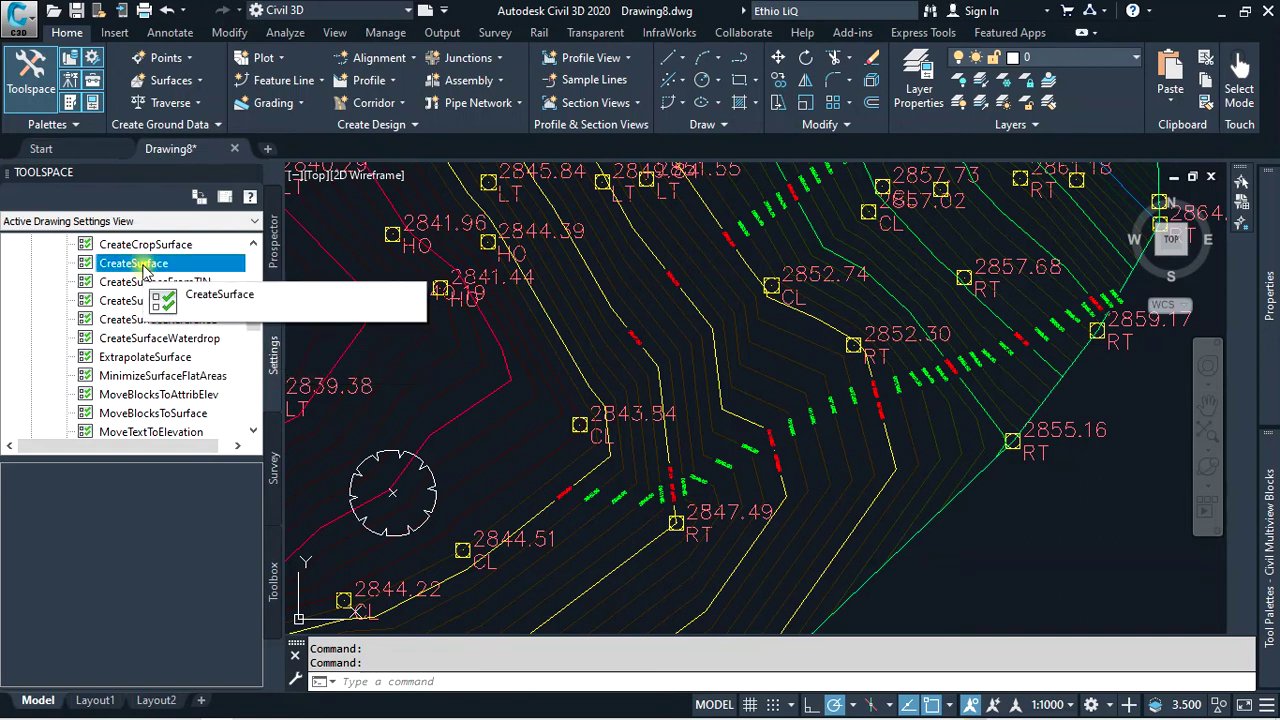
pyautogui.rightClick(145, 272)
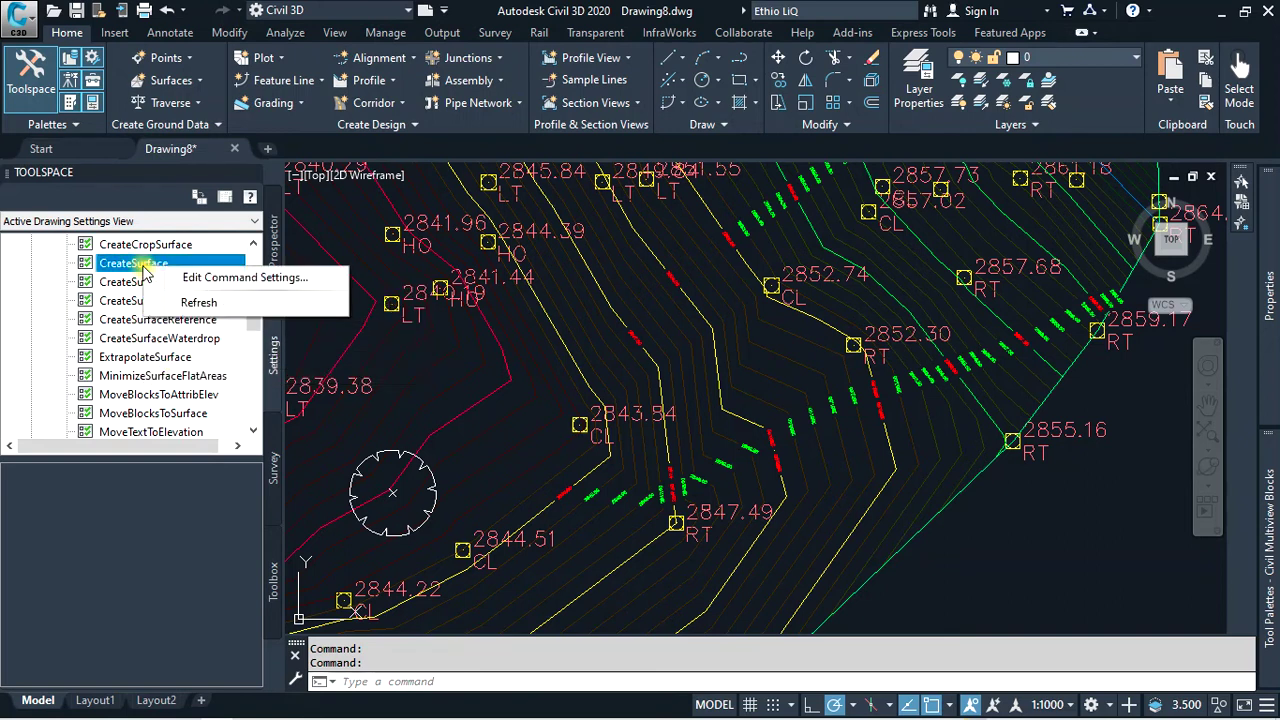
# Open the CreateSurface command settings and keep Surface Default Type as Triangulation surface.
pyautogui.click(213, 281)
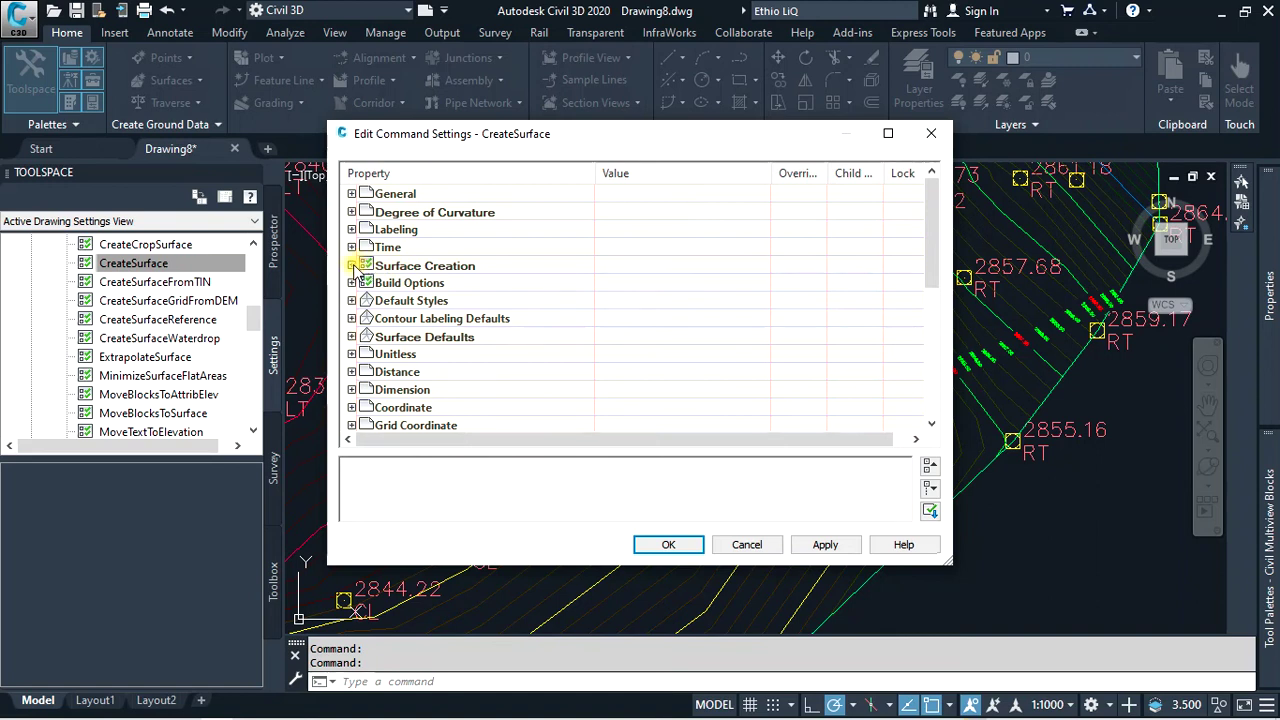
pyautogui.click(353, 266)
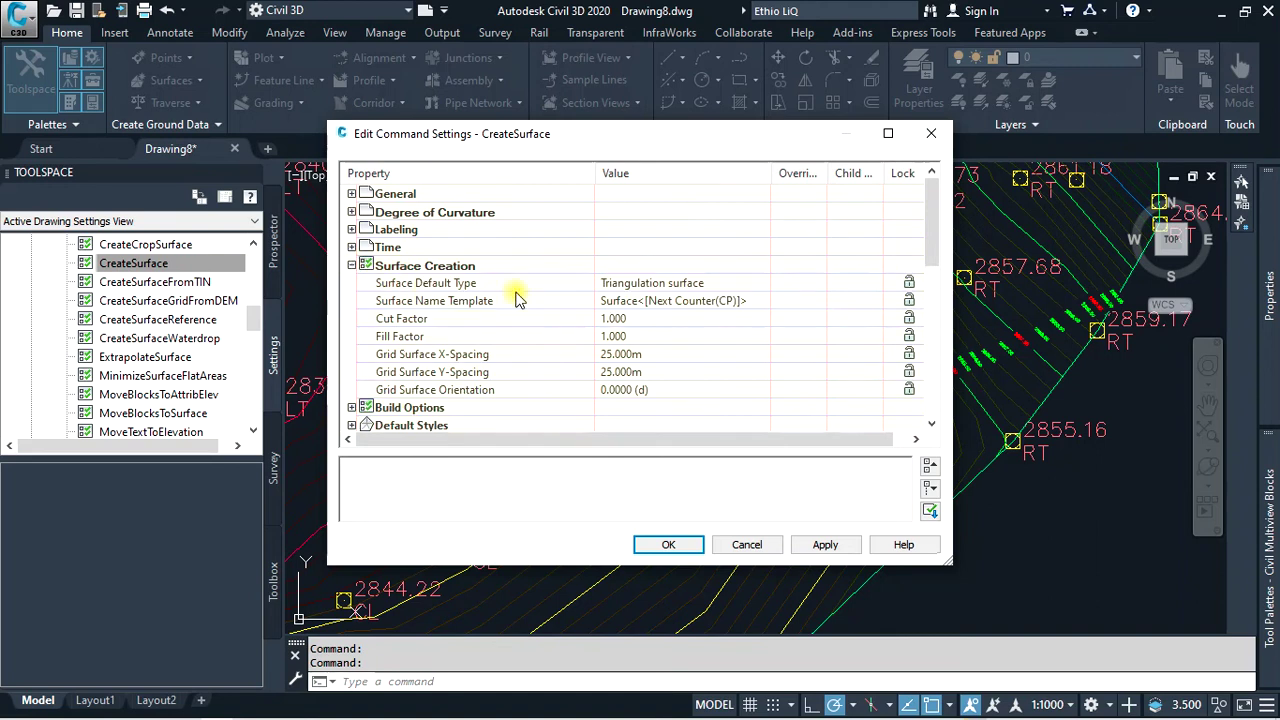
pyautogui.click(686, 284)
pyautogui.click(688, 285)
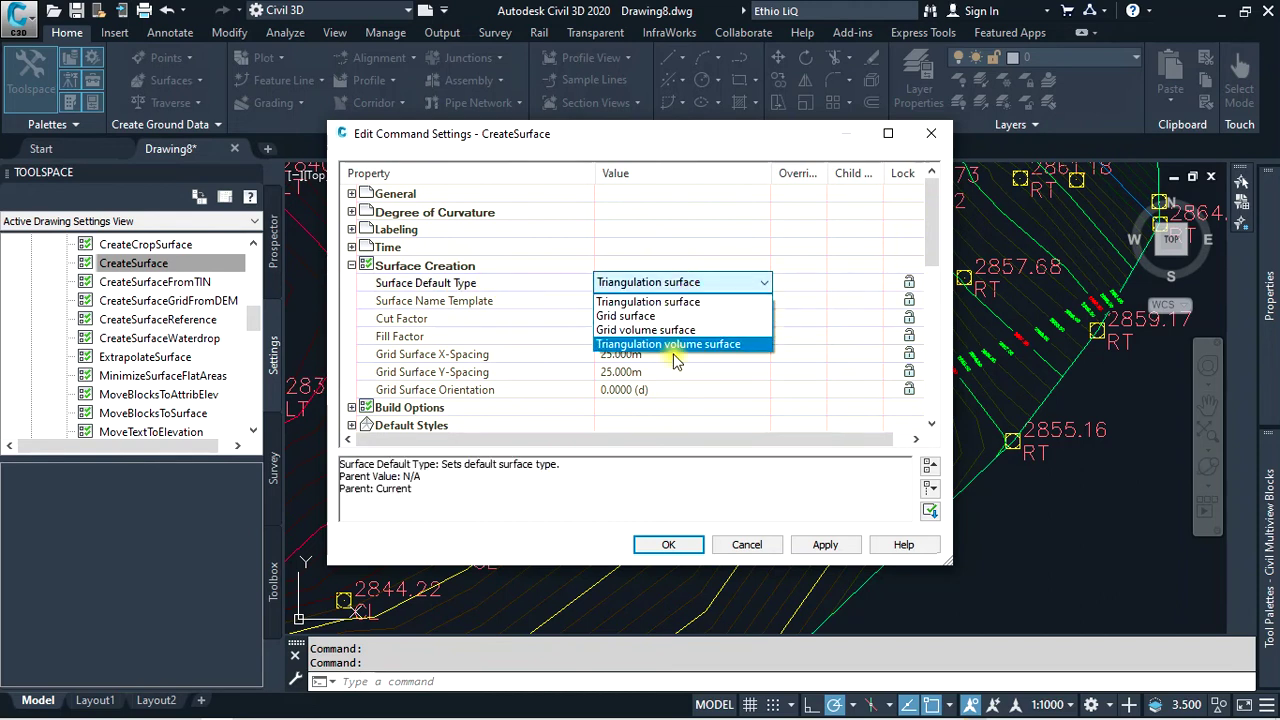
pyautogui.click(707, 287)
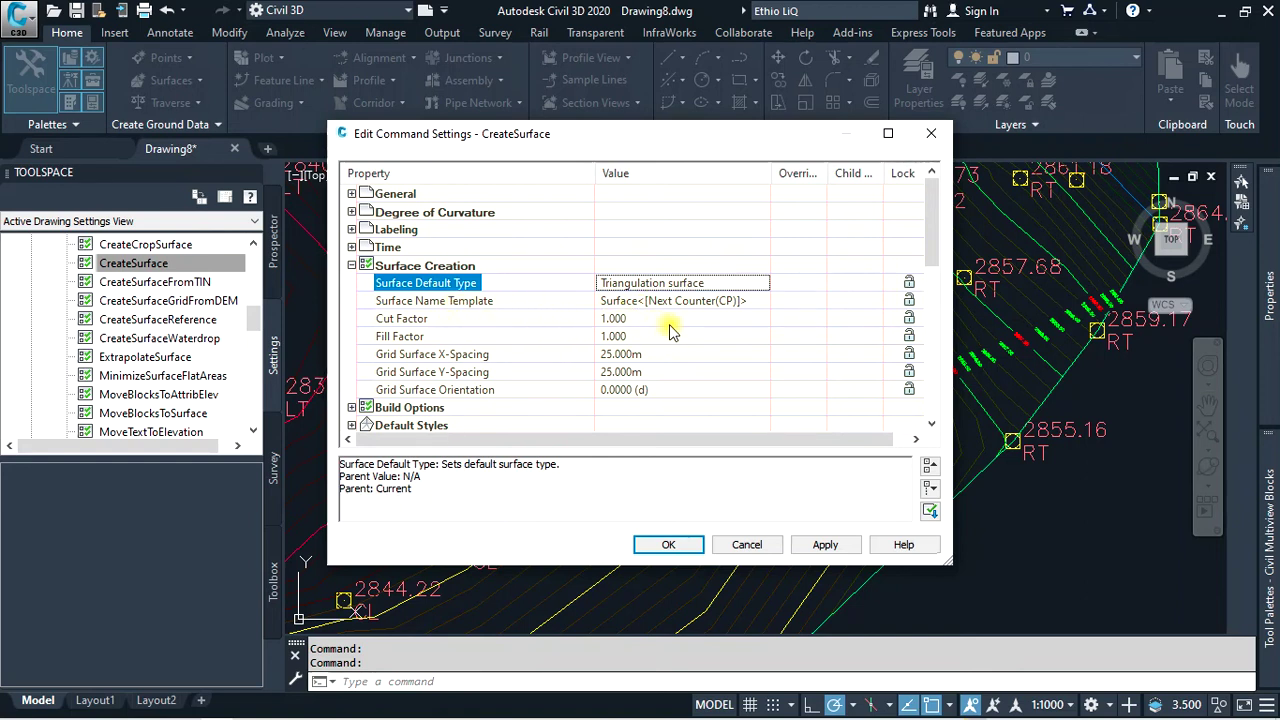
pyautogui.scroll(-1, 672, 332)
# Inspect the Build Options and Dimension settings, then close the command settings dialog.
pyautogui.click(352, 354)
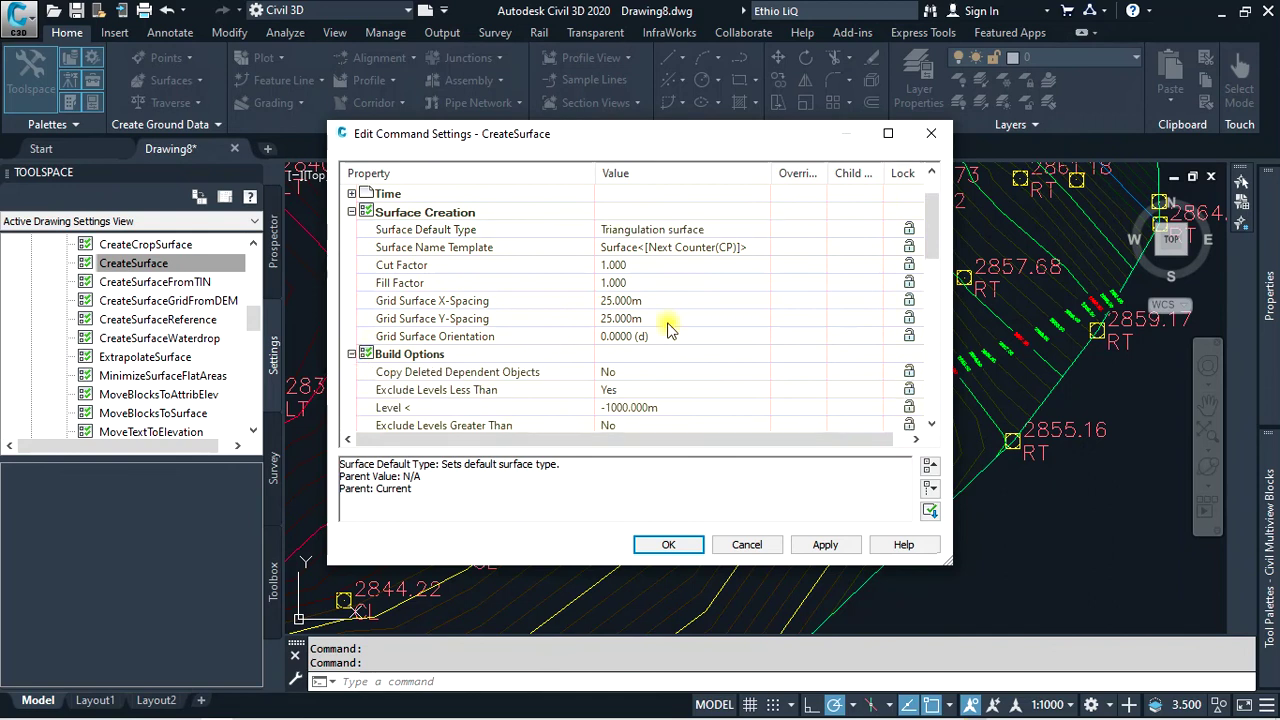
pyautogui.scroll(-3, 672, 328)
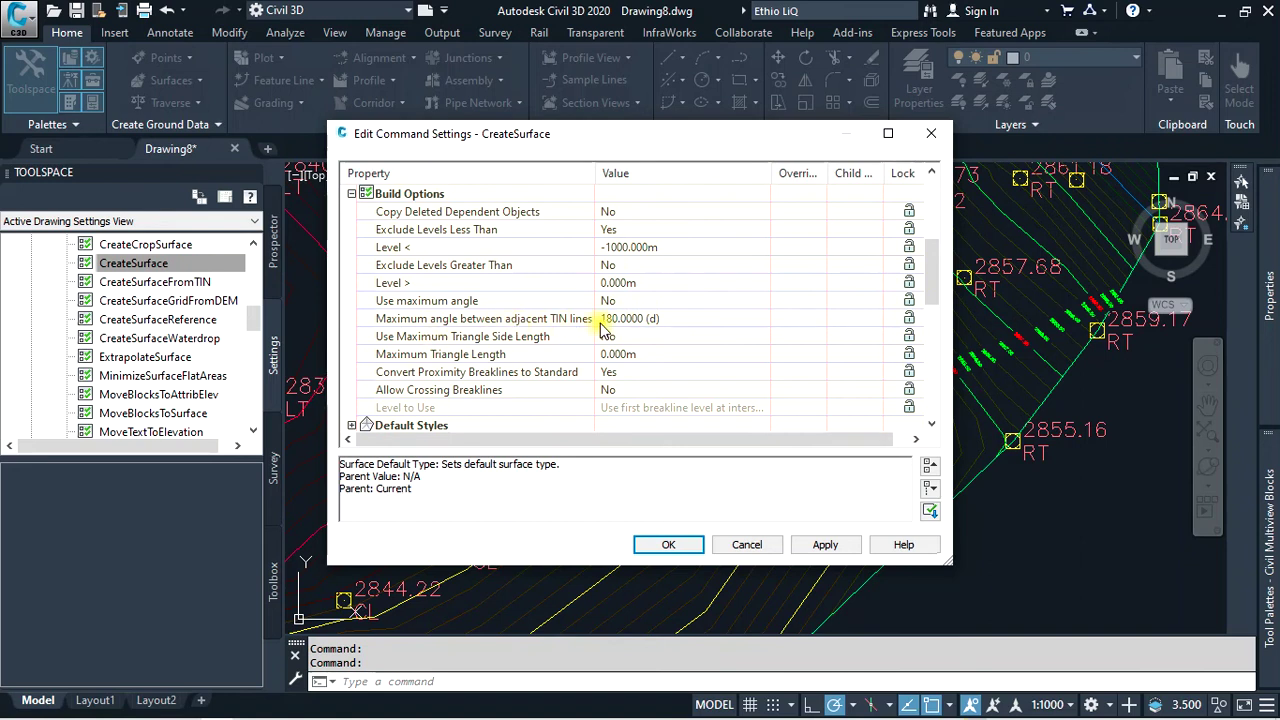
pyautogui.scroll(-1, 603, 330)
pyautogui.scroll(-3, 490, 340)
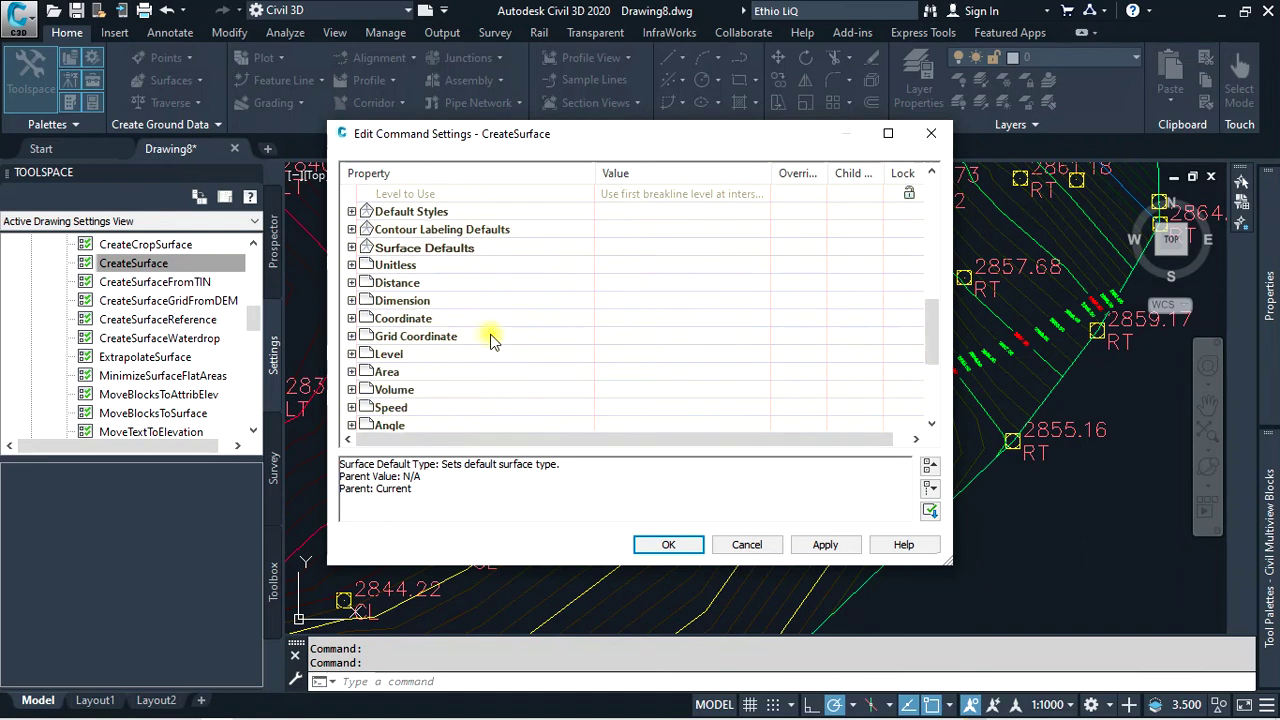
pyautogui.click(351, 300)
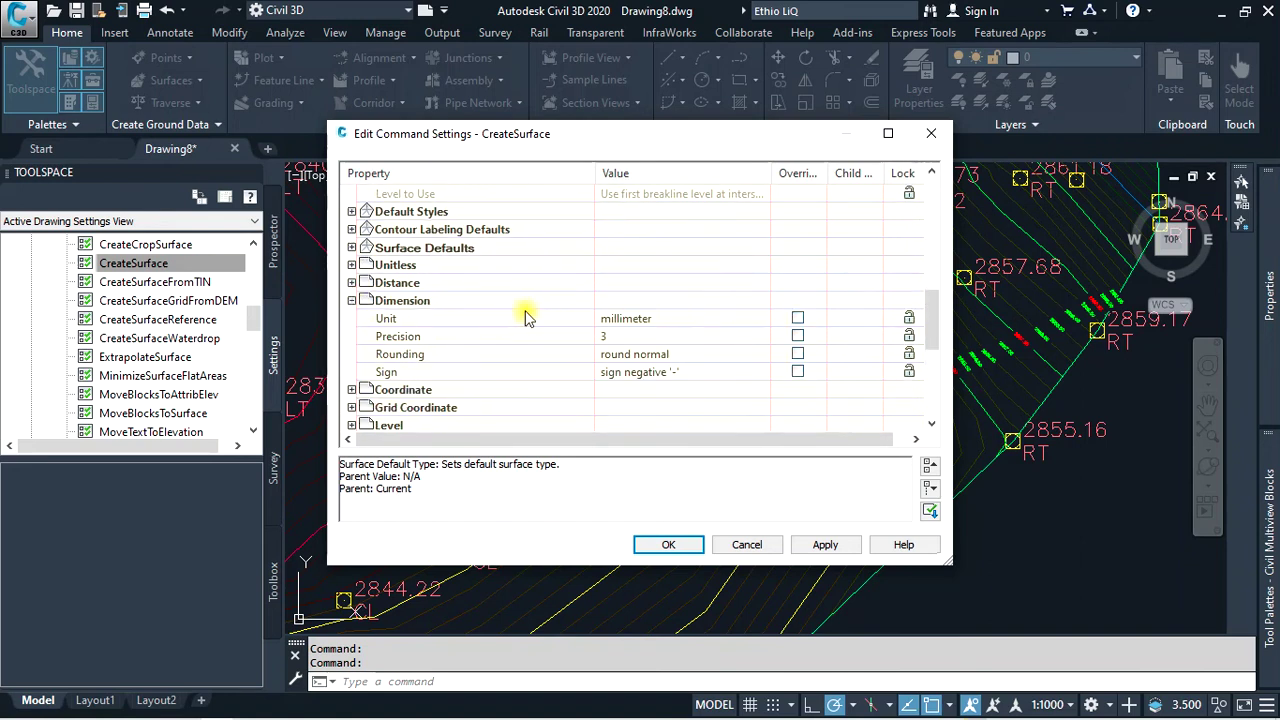
pyautogui.click(351, 300)
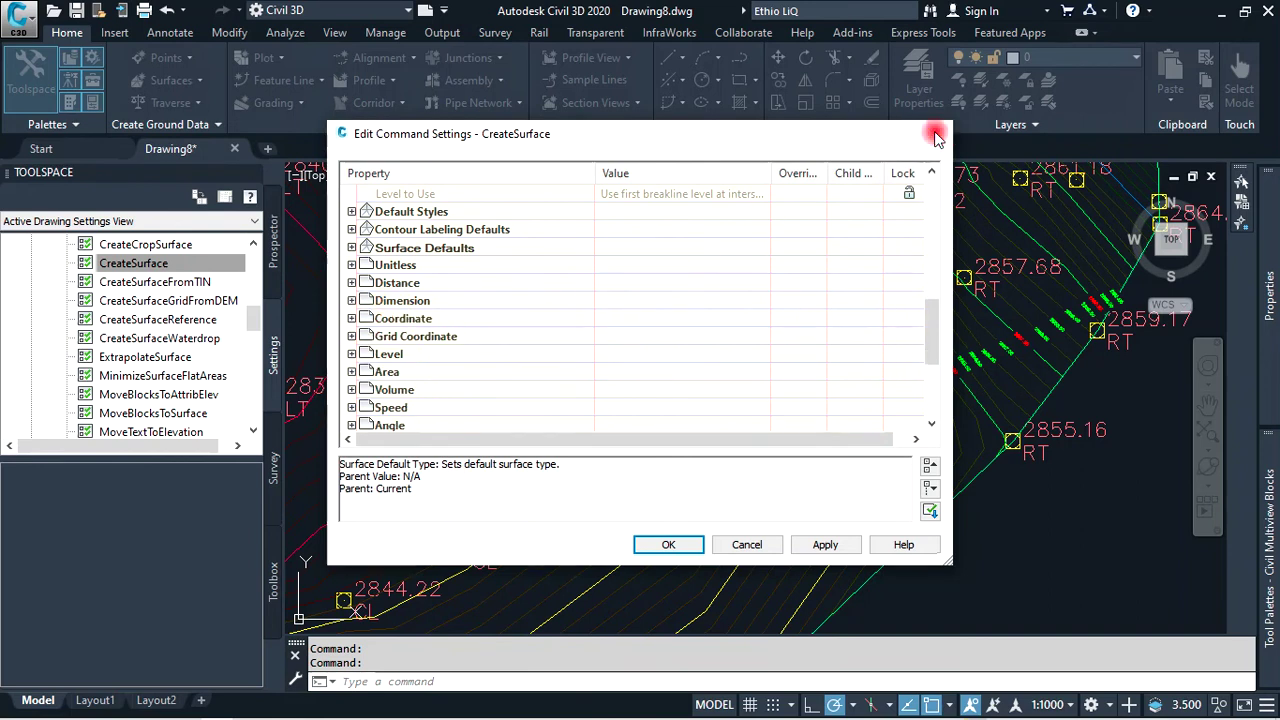
pyautogui.click(936, 138)
pyautogui.scroll(3, 69, 255)
pyautogui.scroll(2, 65, 275)
pyautogui.scroll(1, 62, 285)
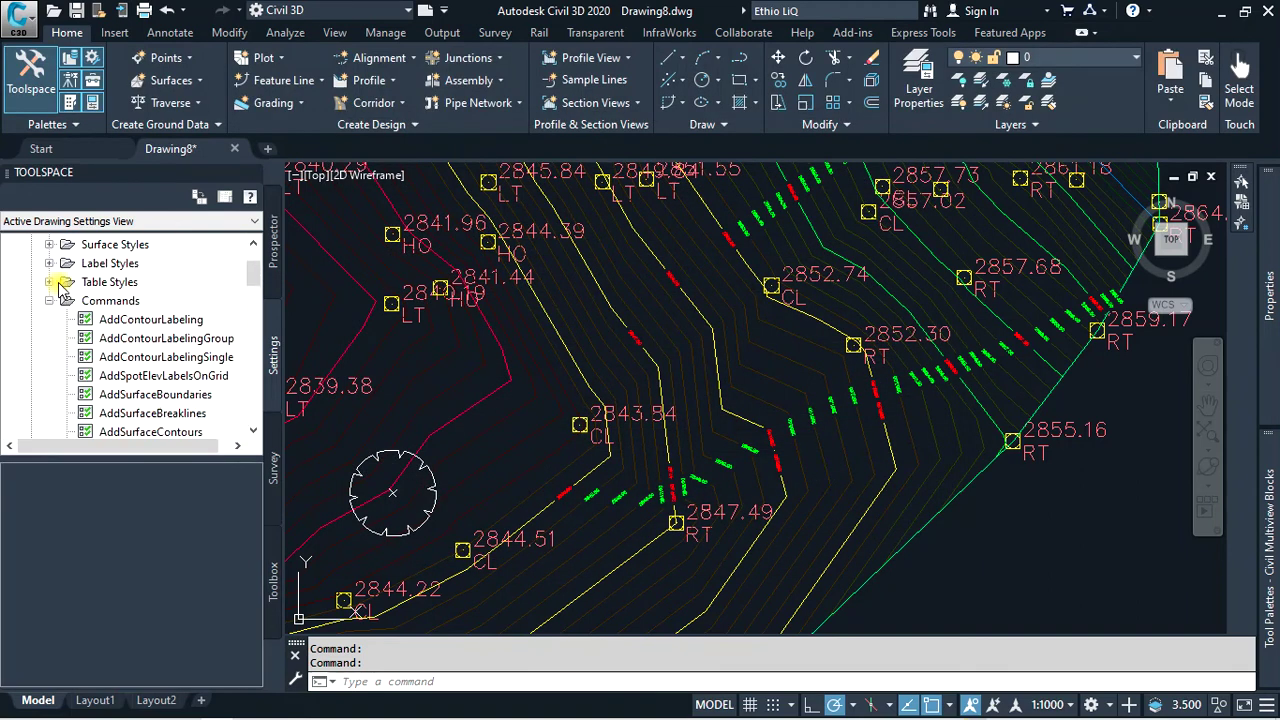
# Collapse the surface Commands list and scroll the tree back up to Drawing8.
pyautogui.click(53, 301)
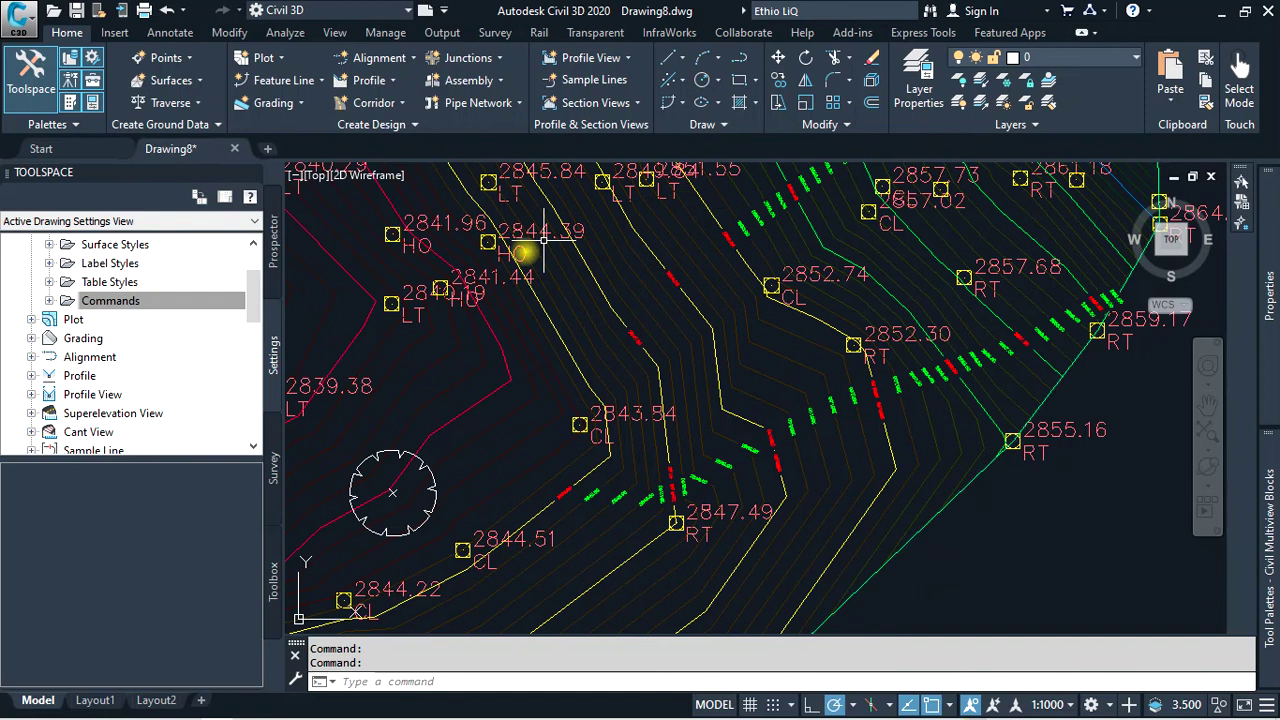
pyautogui.scroll(3, 73, 333)
pyautogui.scroll(1, 73, 333)
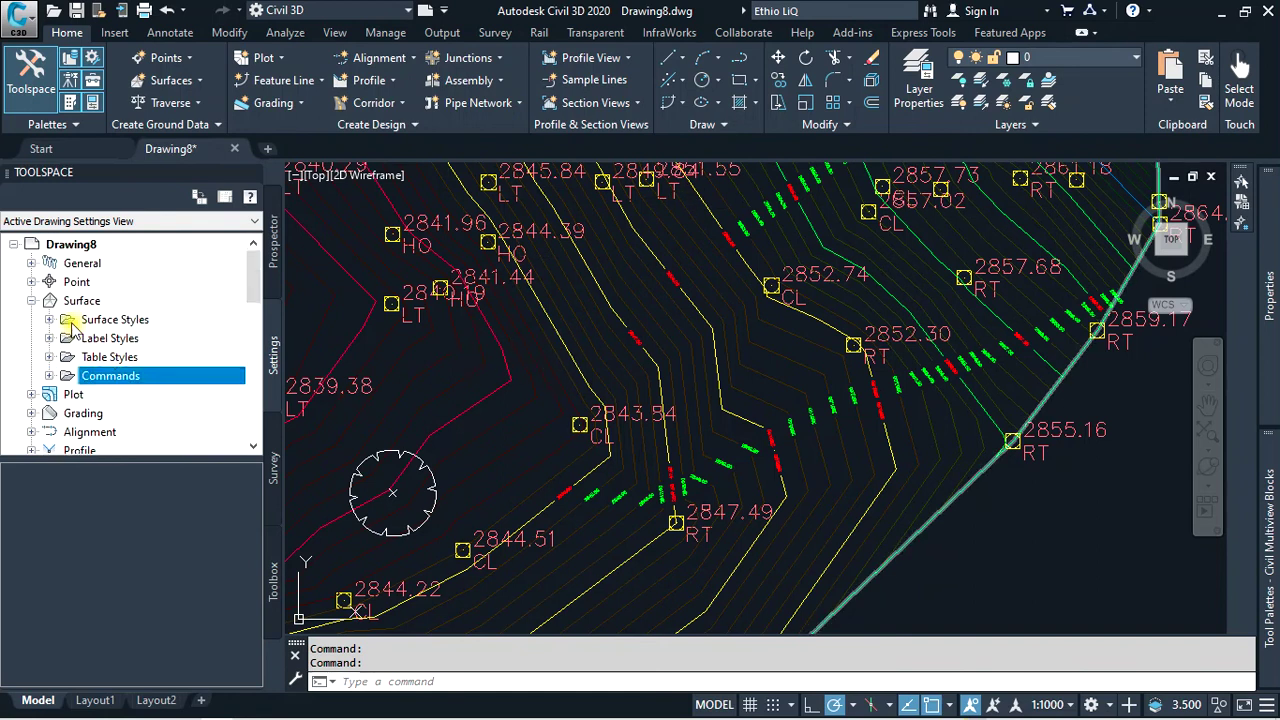